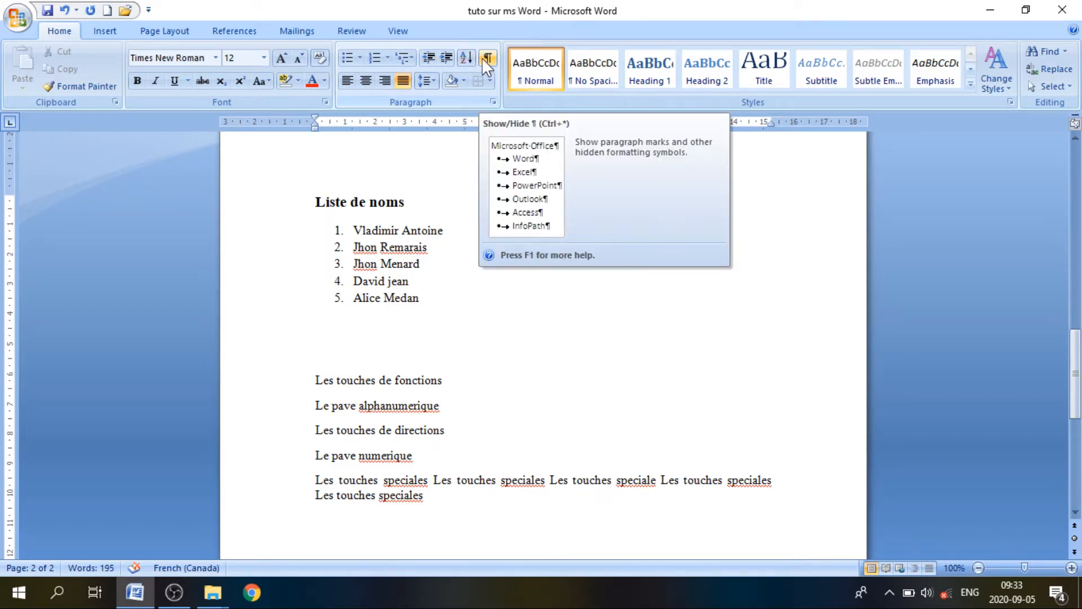
left_click(432, 82)
left_click(428, 82)
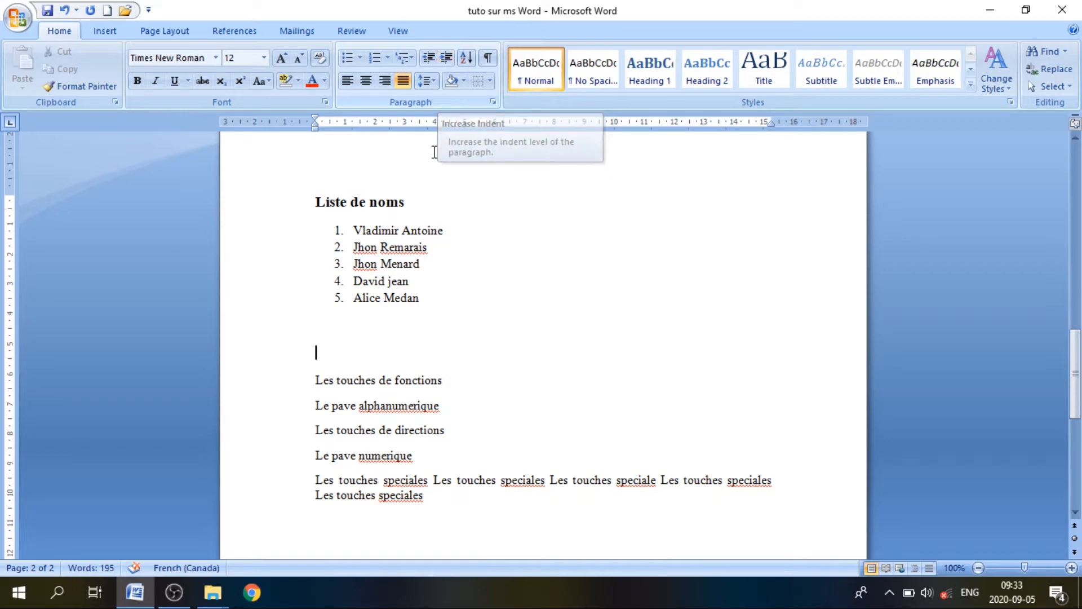
Increase the indent of the numbered name list under "Liste de noms" in steps until its text starts at about 6.2 cm
left_click(357, 230)
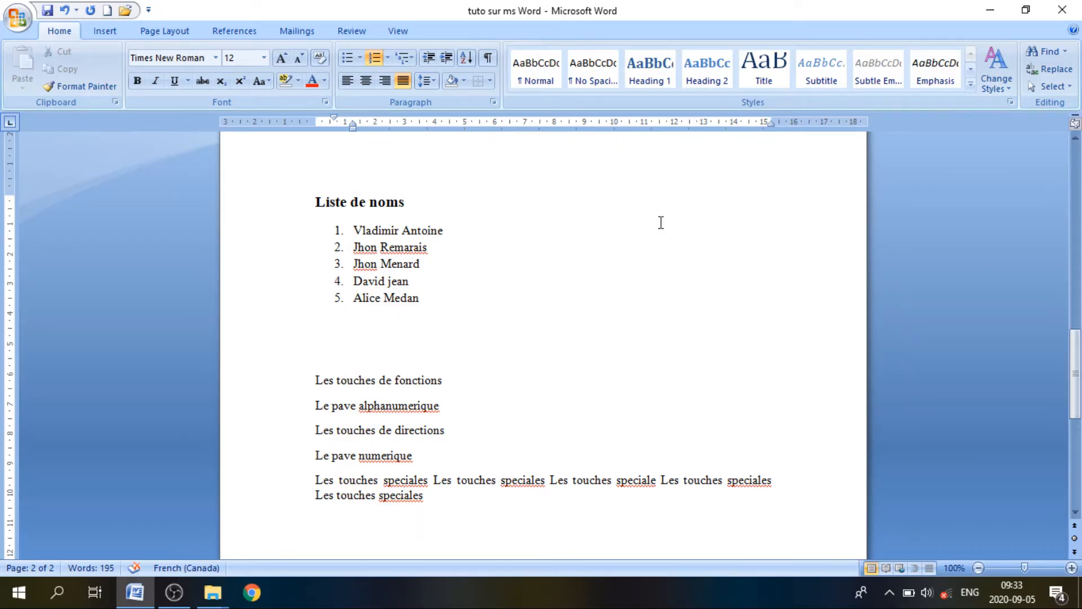
left_click(444, 56)
left_click(444, 57)
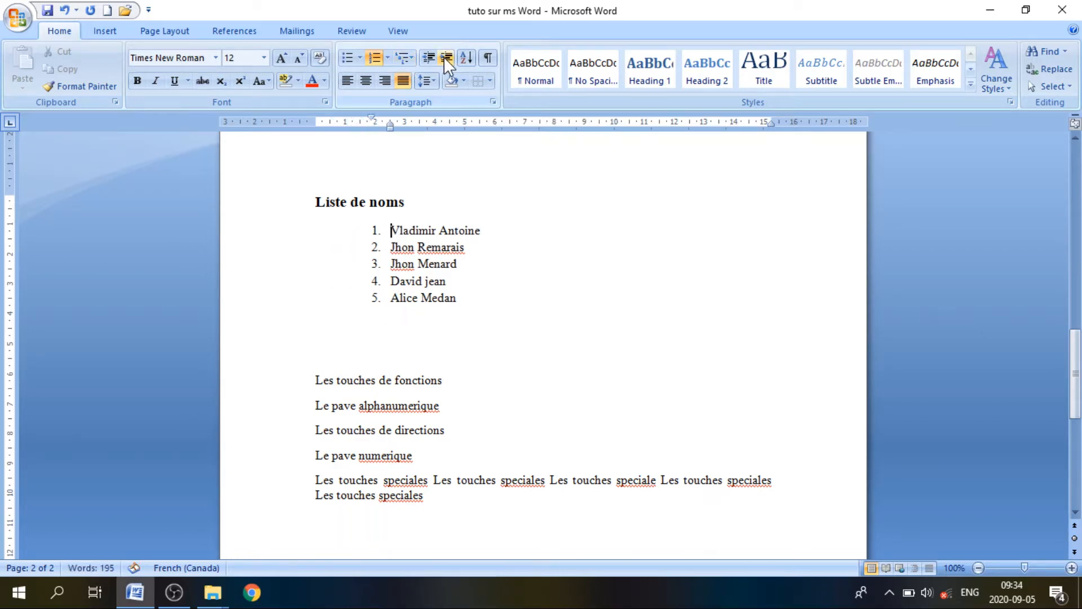
left_click(444, 56)
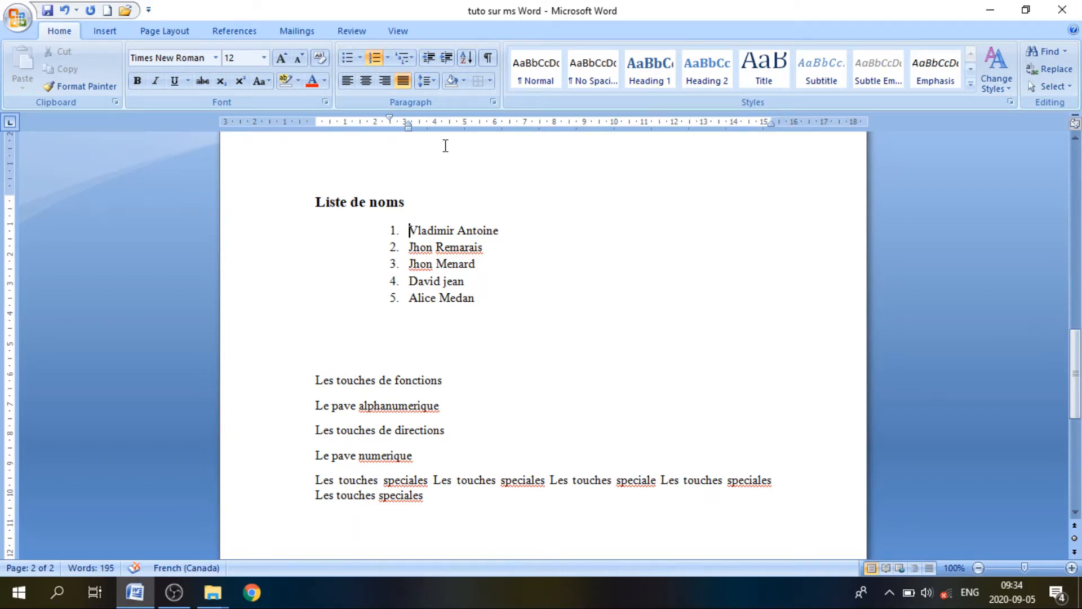
left_click(446, 58)
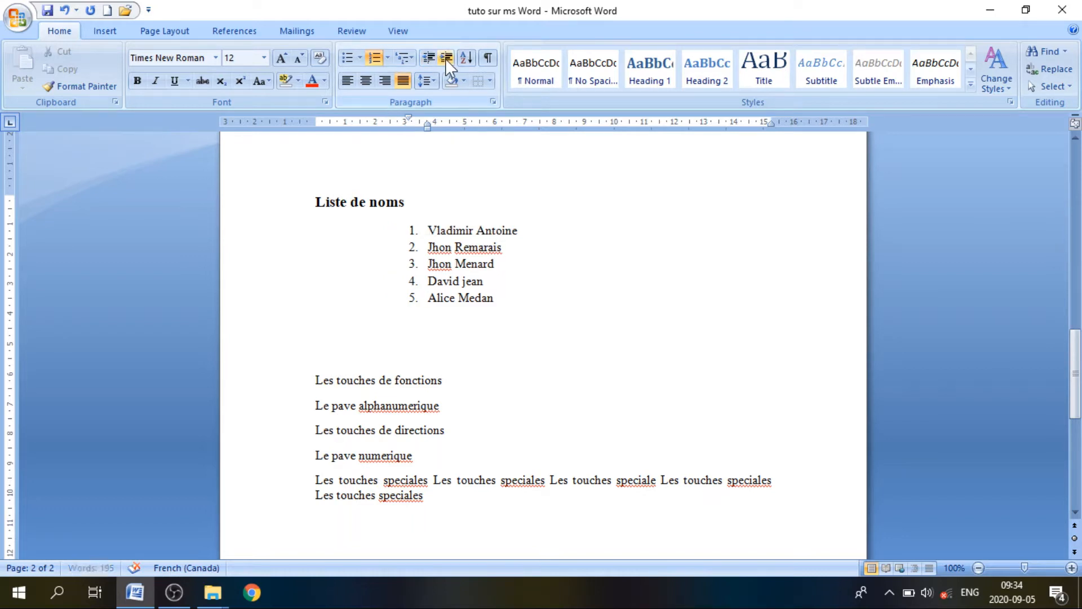
left_click(445, 58)
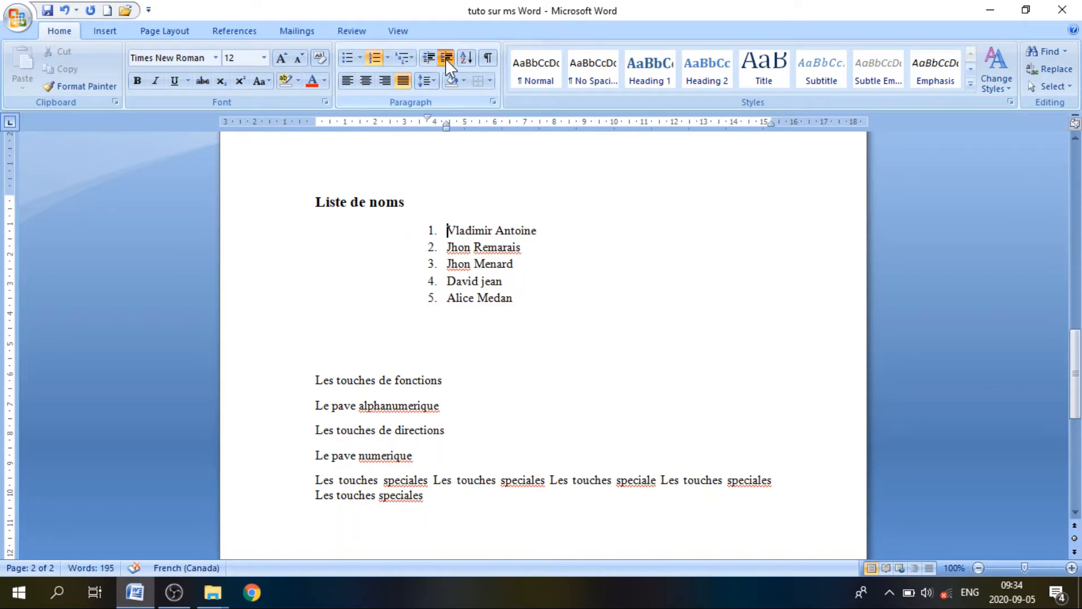
left_click(445, 59)
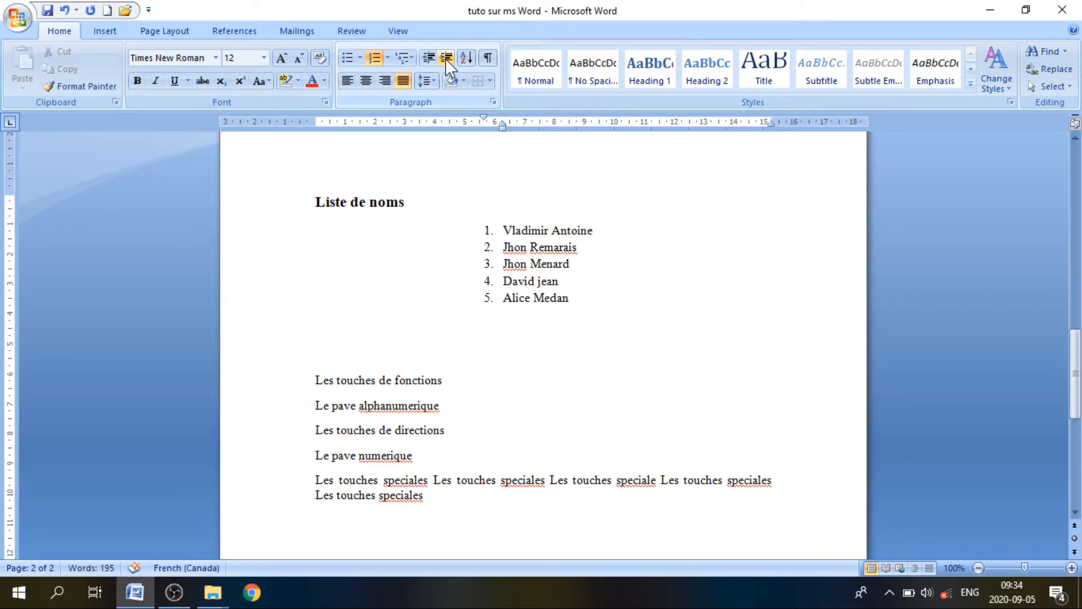
Increase the indent of the "Les touches de fonctions" line in steps until it lines up with the list numbers above
left_click(310, 374)
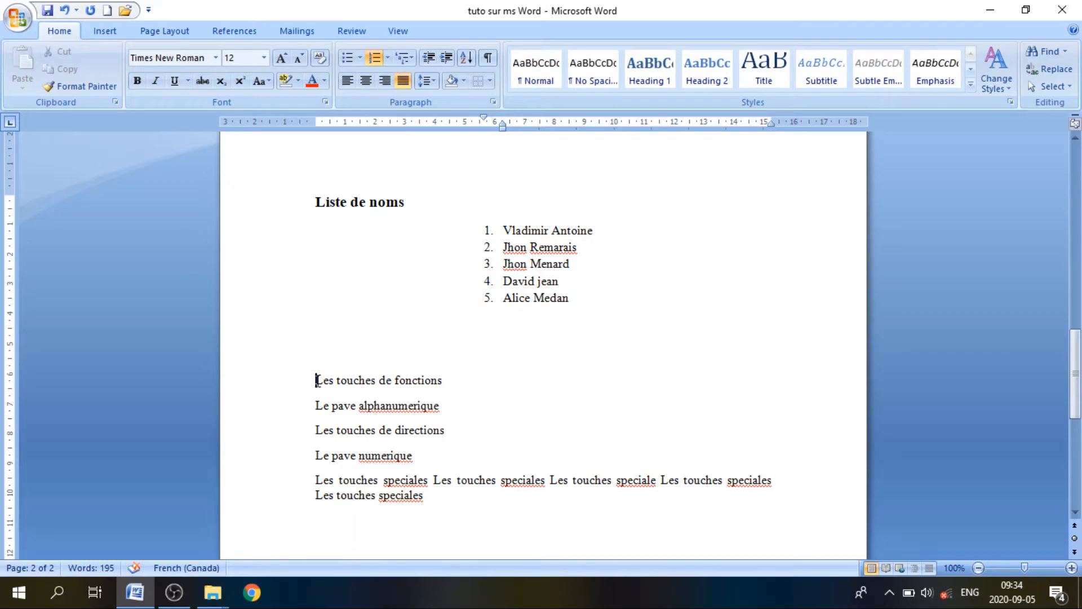
left_click(316, 380)
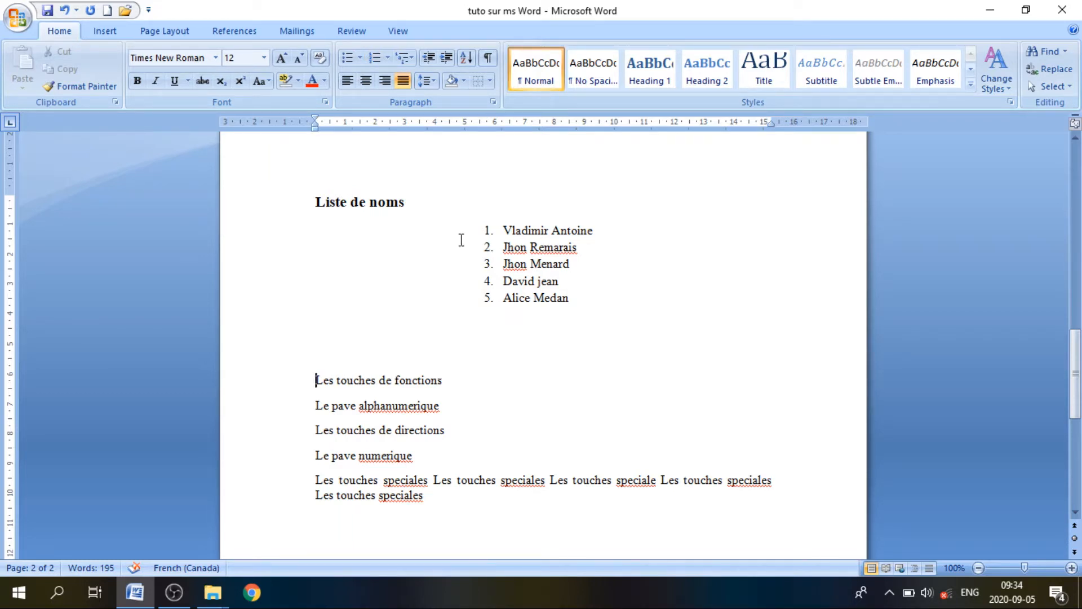
left_click(446, 58)
left_click(445, 58)
left_click(445, 58)
left_click(446, 58)
left_click(445, 58)
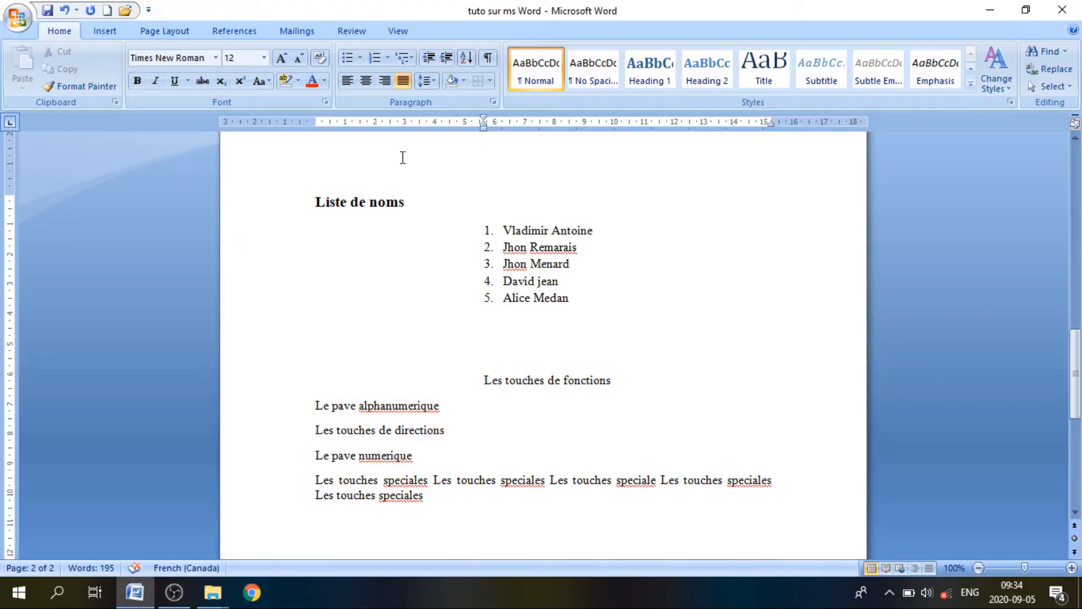
Decrease the indent of the "Les touches de fonctions" line and of the numbered name list until both start at the left margin
left_click(427, 57)
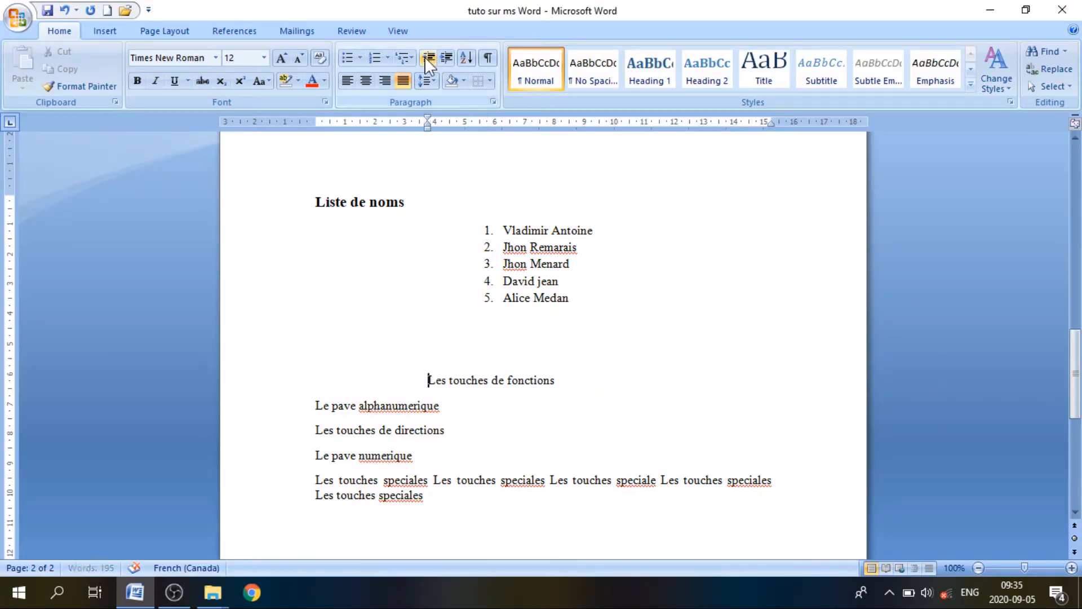
left_click(427, 57)
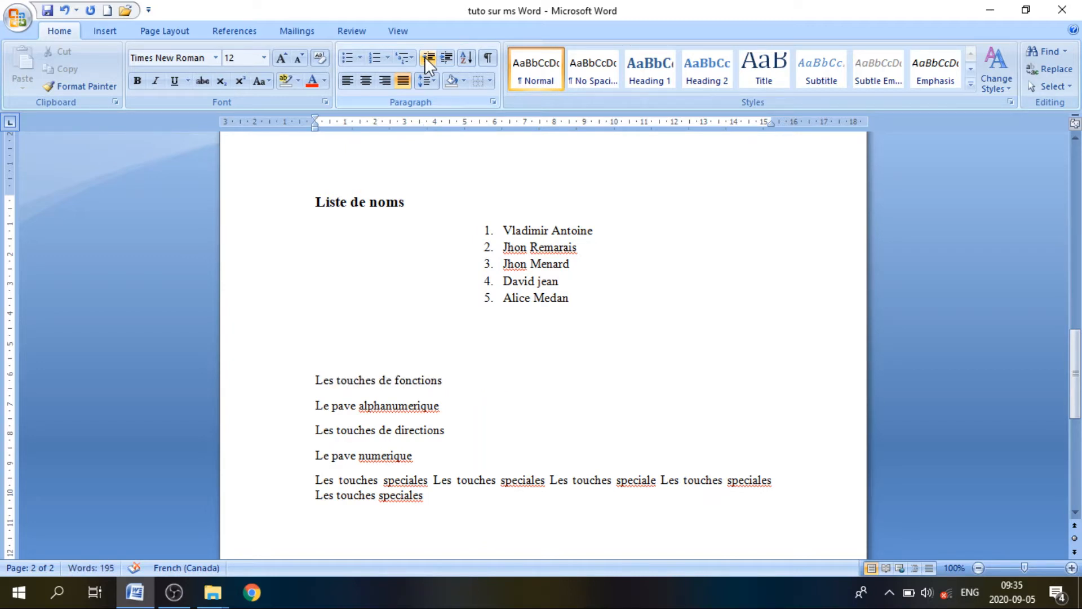
key("Up")
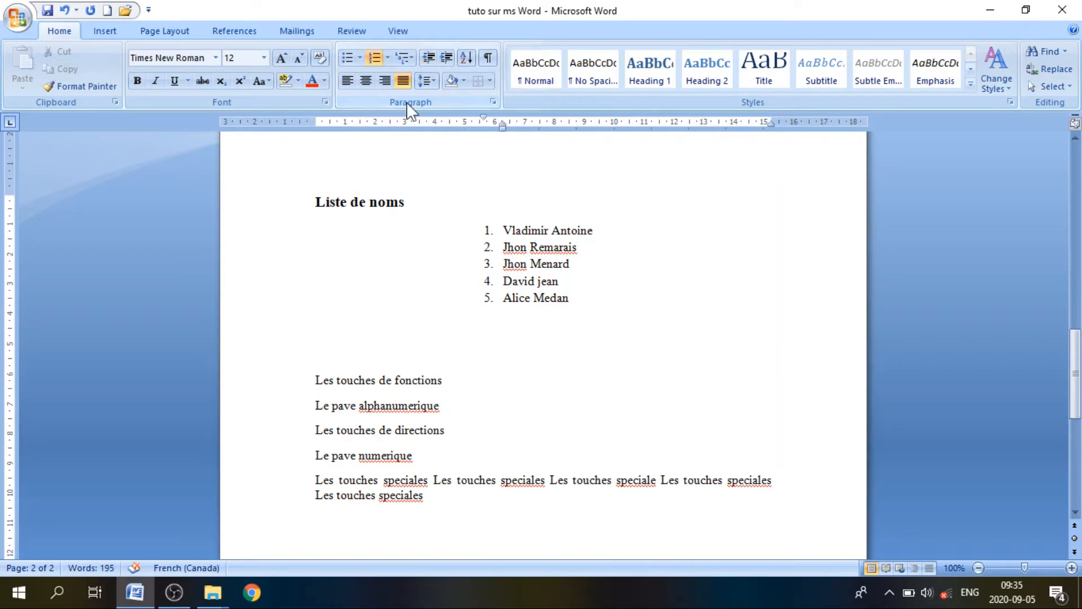
left_click(427, 59)
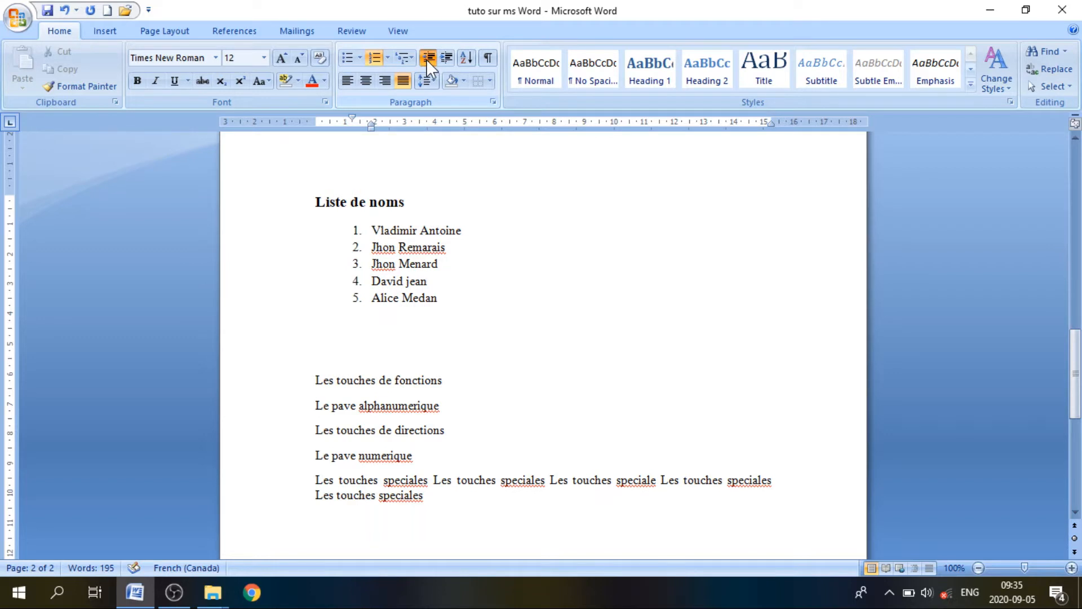
left_click(426, 59)
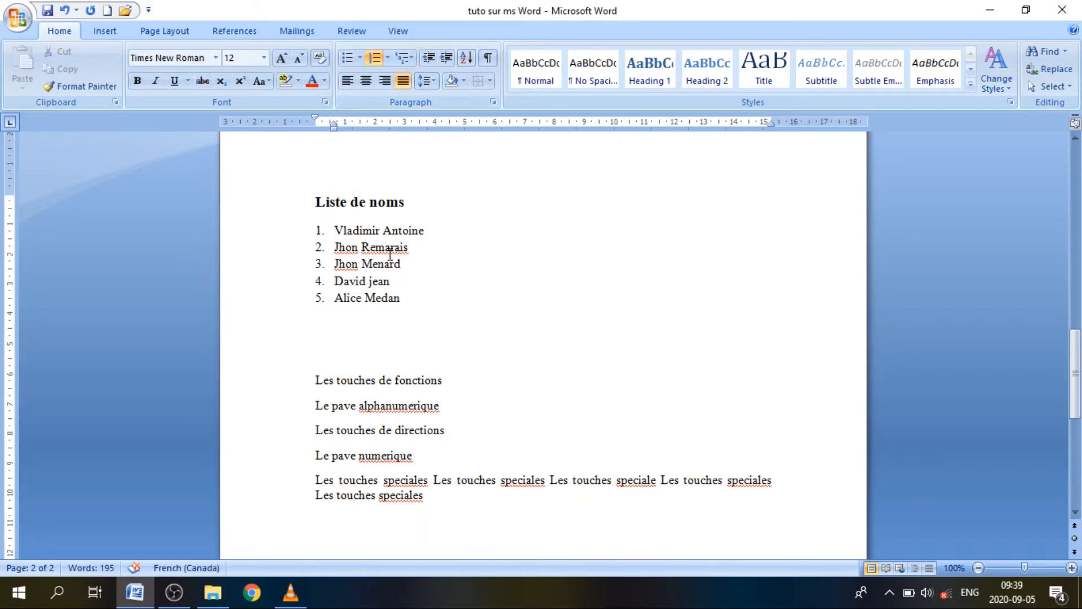
Sort the five numbered names under "Liste de noms" by Paragraphs, type Text, in Ascending order without a header row
left_click_drag(411, 300, 340, 232)
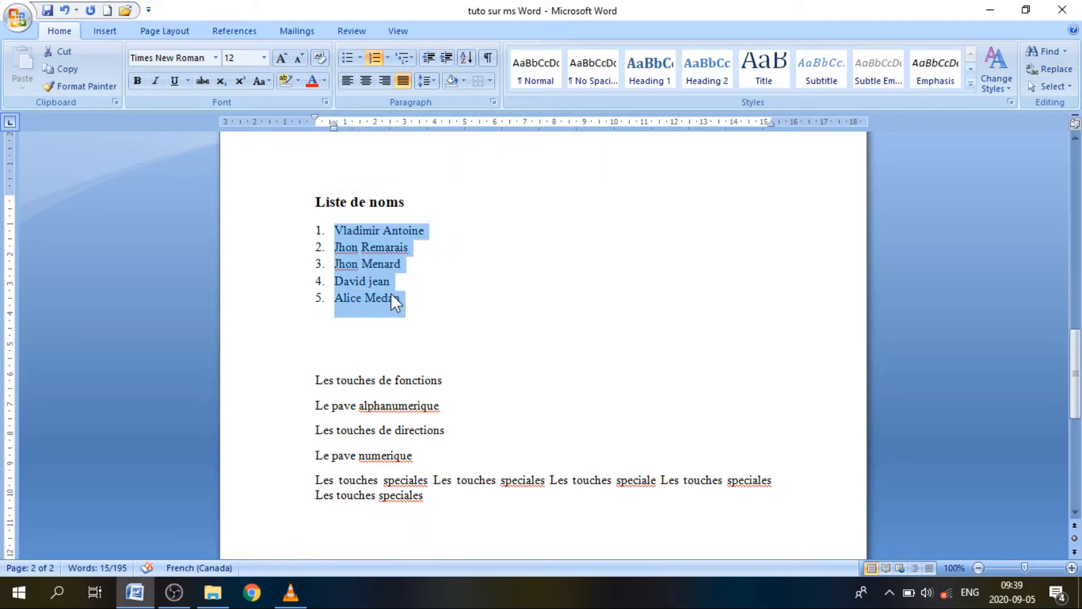
left_click(444, 259)
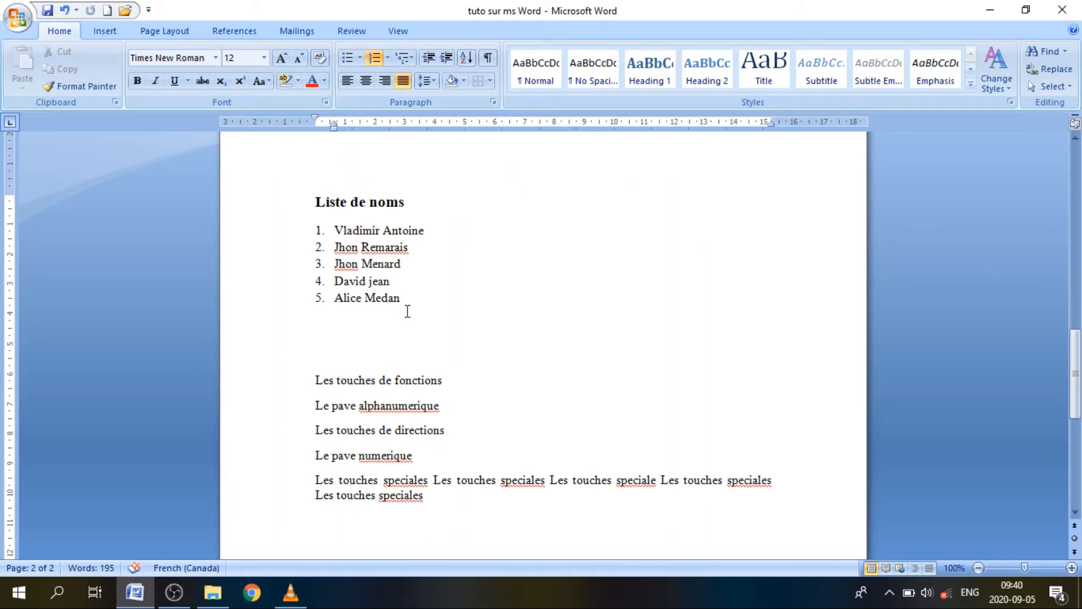
left_click_drag(407, 311, 329, 237)
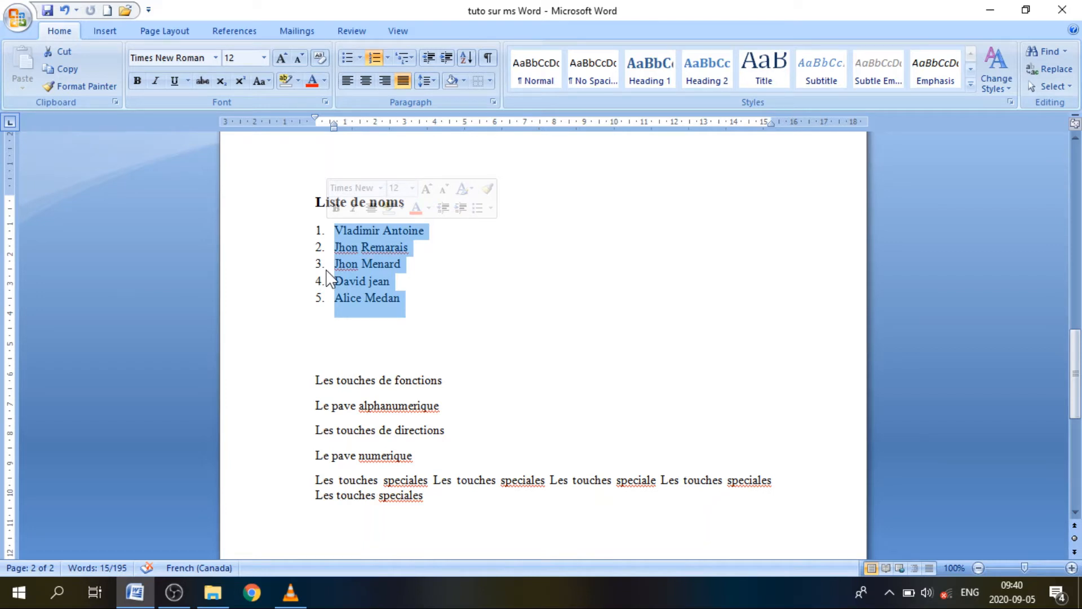
left_click(466, 57)
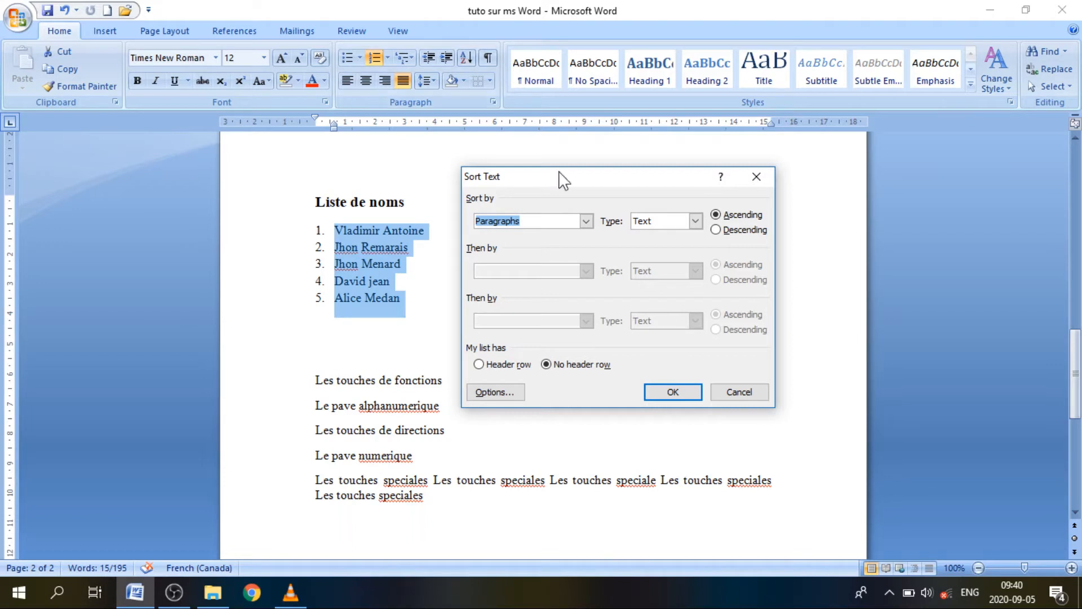
left_click_drag(560, 176, 533, 112)
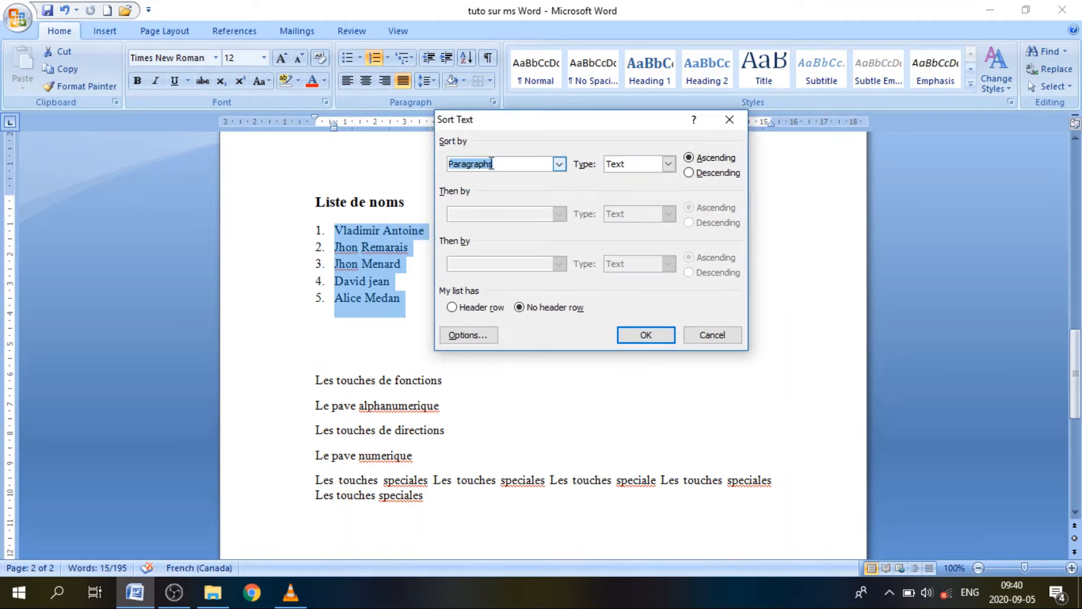
left_click(538, 164)
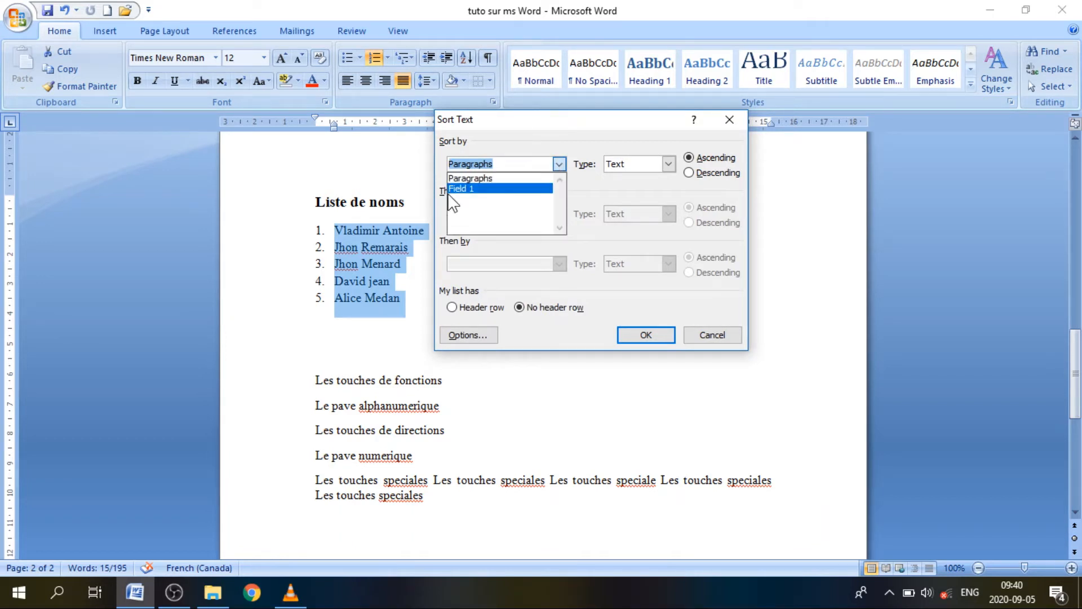
left_click(461, 179)
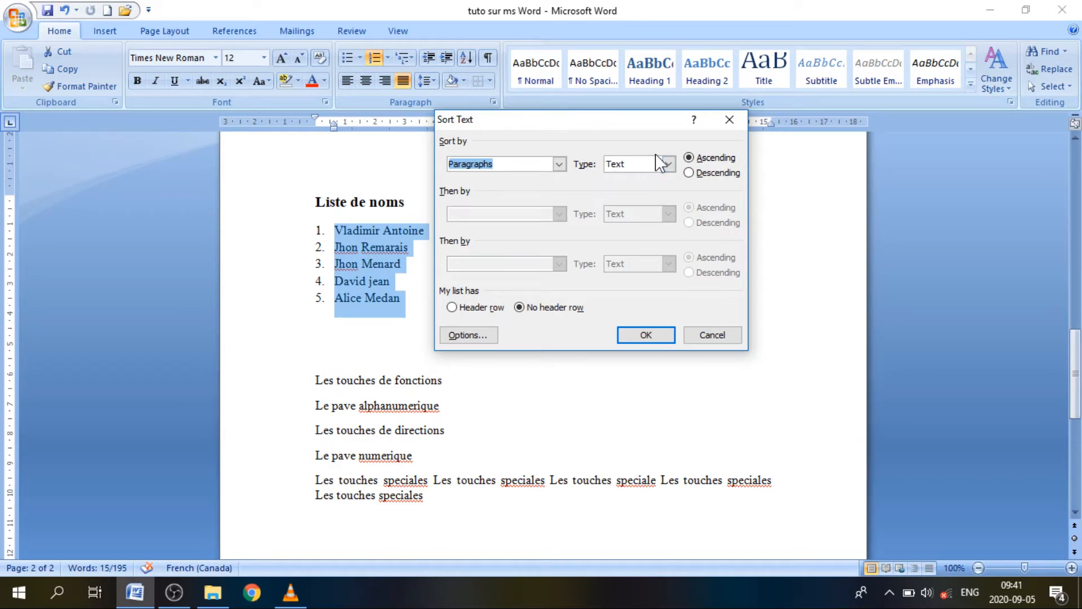
left_click(626, 170)
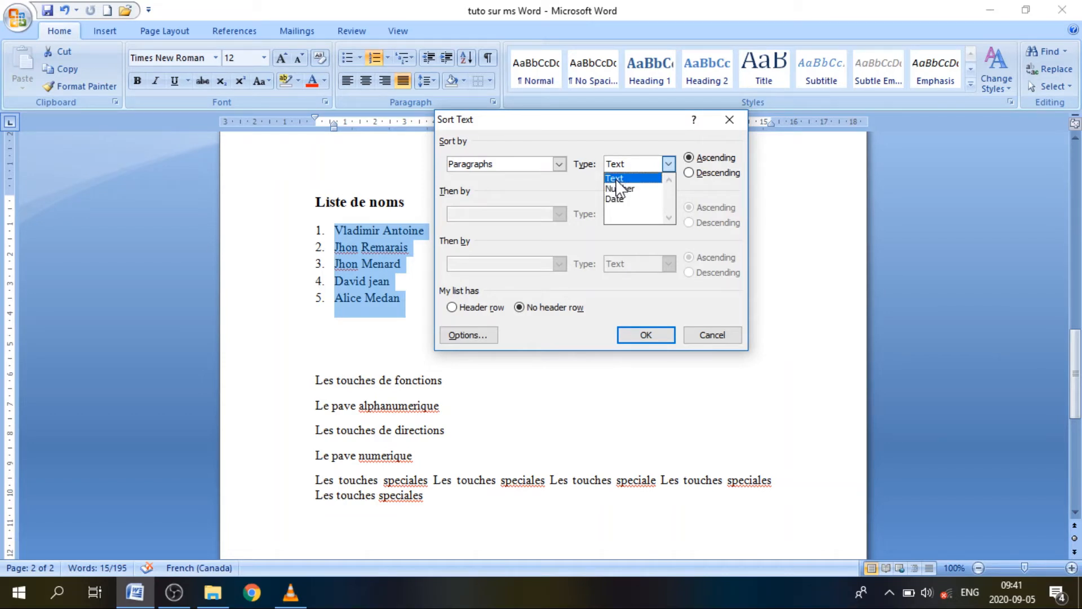
left_click(615, 178)
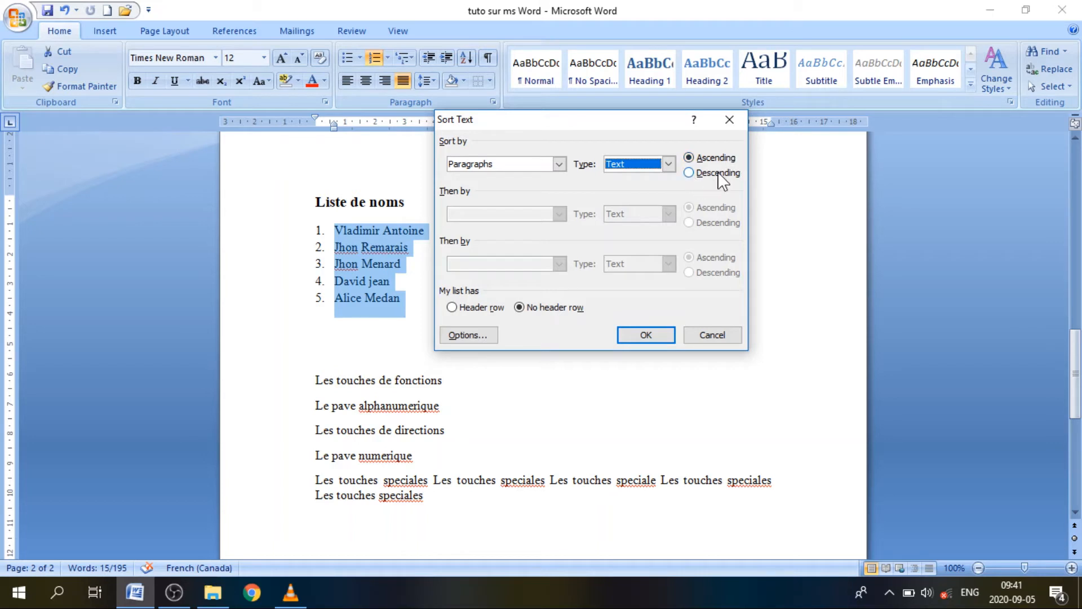
left_click(688, 173)
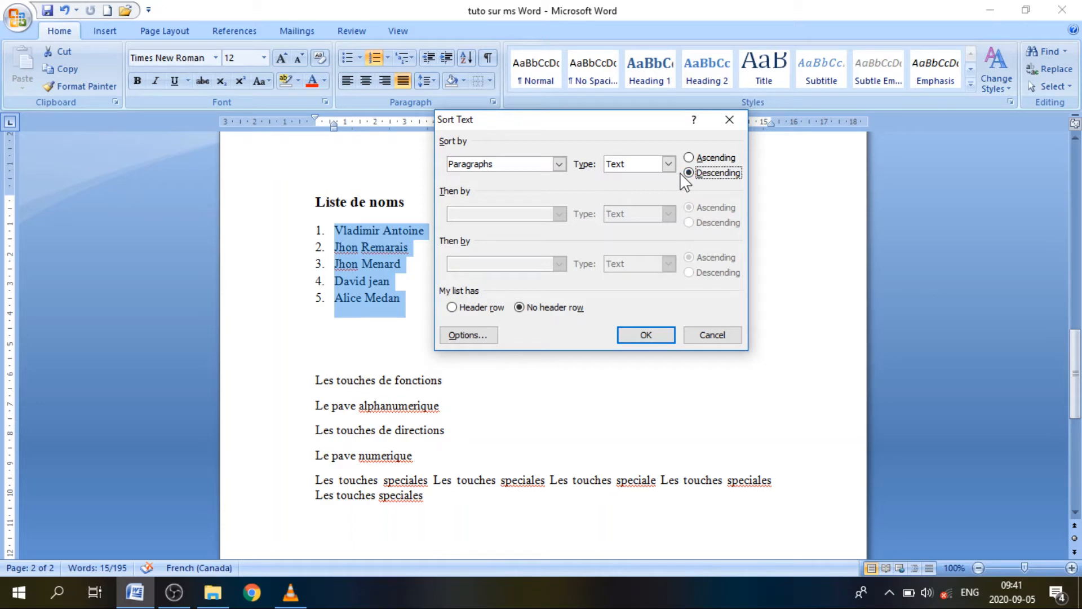
left_click(689, 158)
left_click(646, 336)
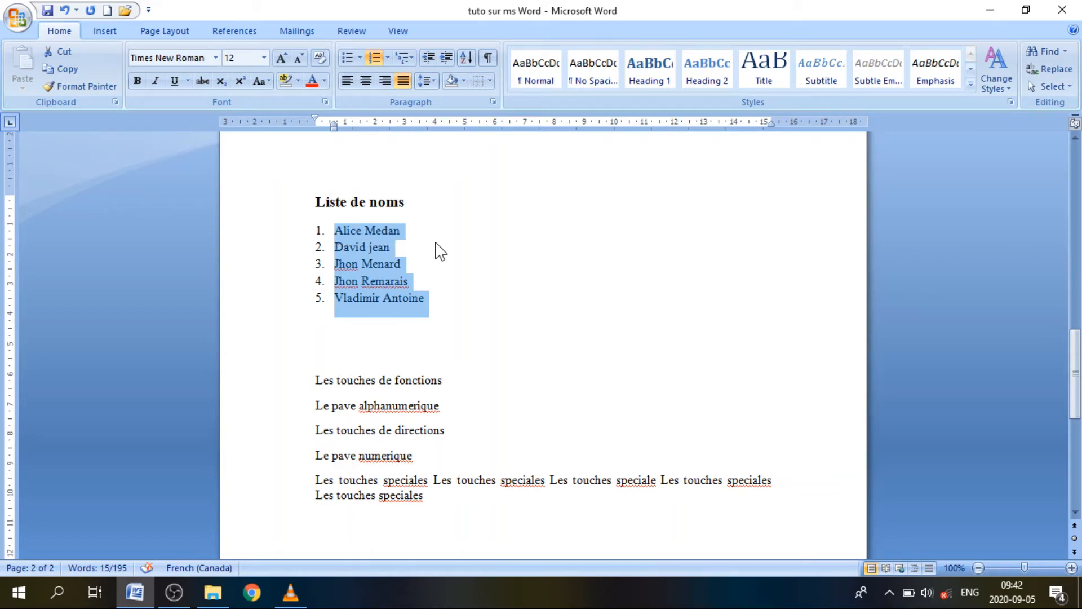
left_click(390, 247)
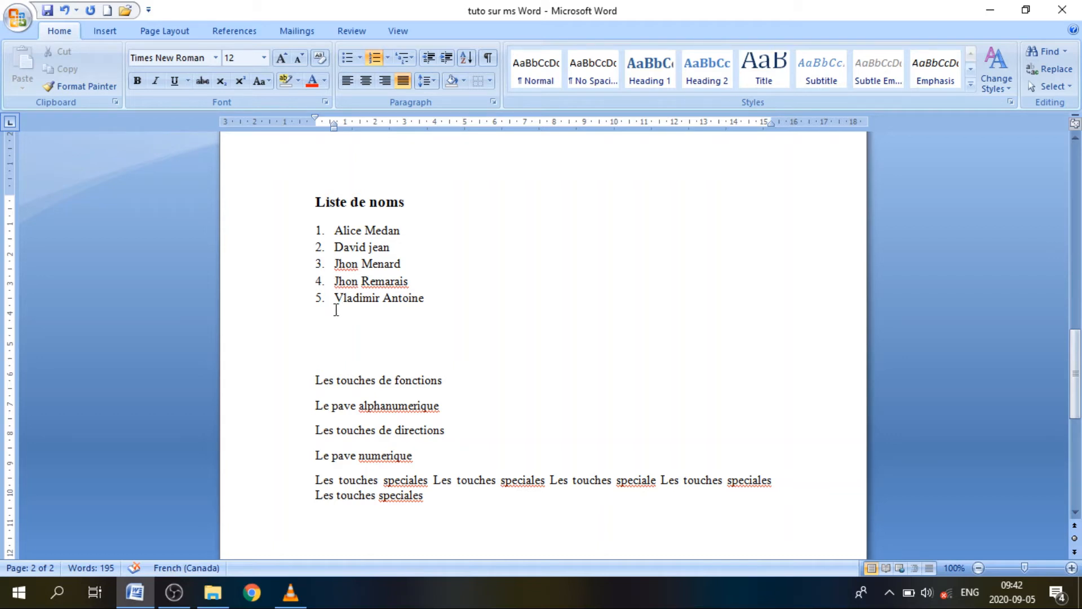
left_click_drag(336, 298, 341, 301)
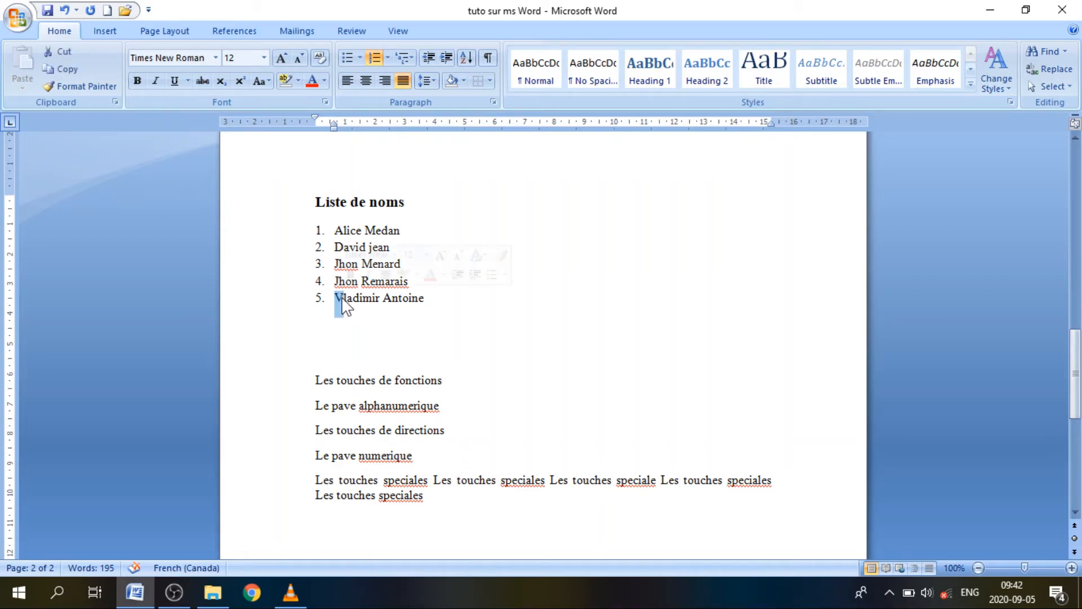
left_click(349, 315)
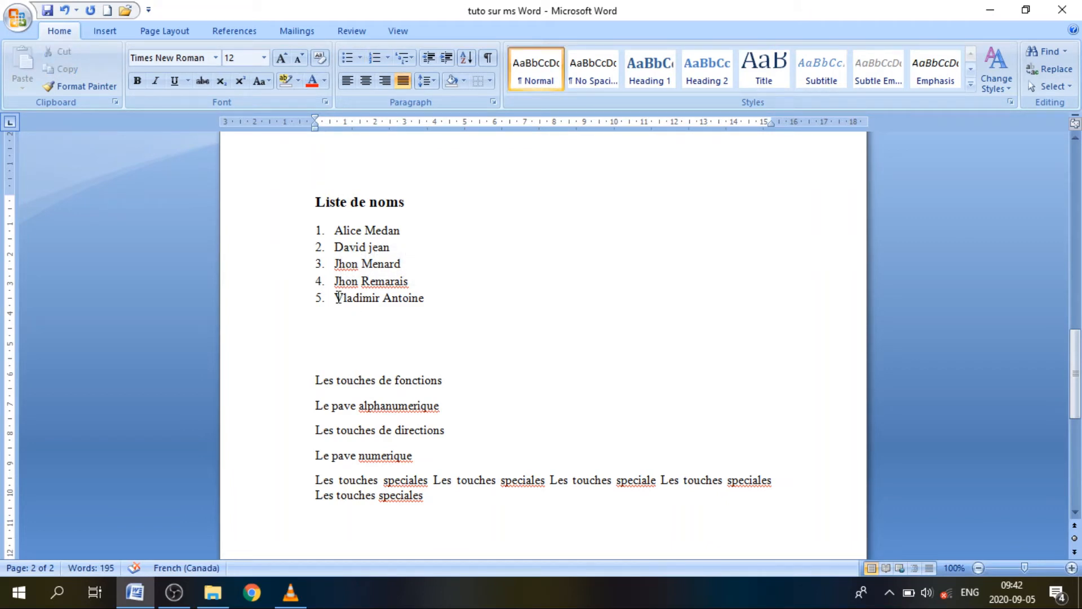
Sort the five numbered names under "Liste de noms" by Paragraphs, type Text, in Descending order
left_click(431, 297)
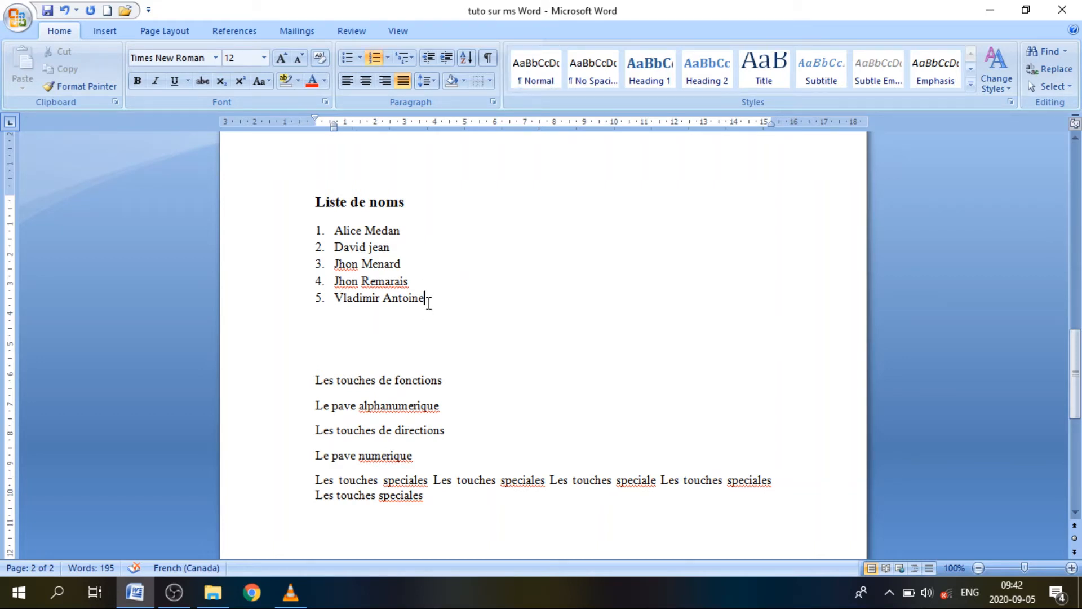
left_click_drag(428, 303, 336, 231)
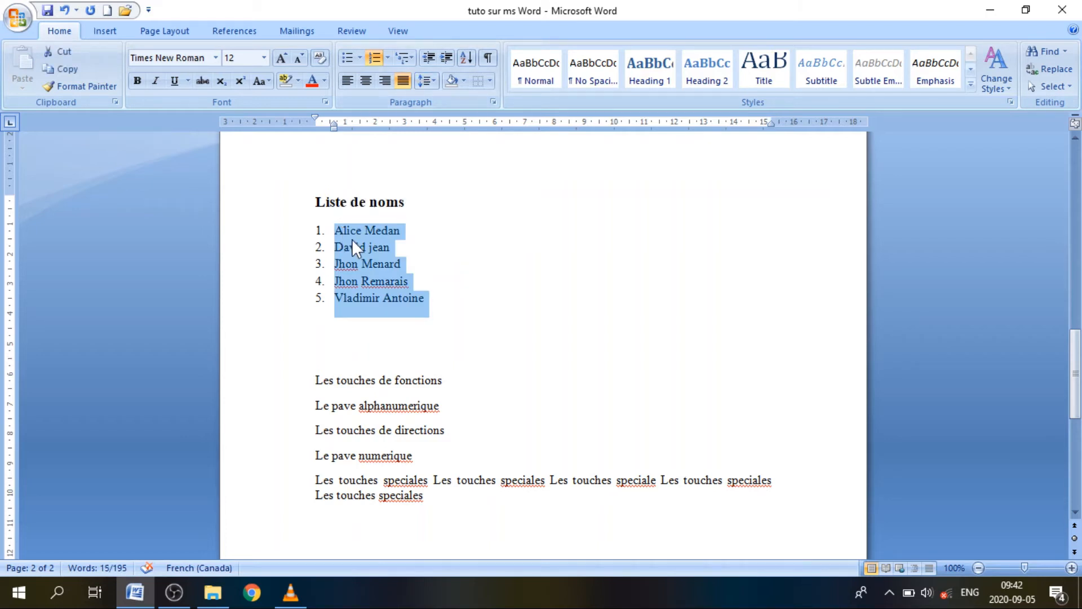
left_click(466, 57)
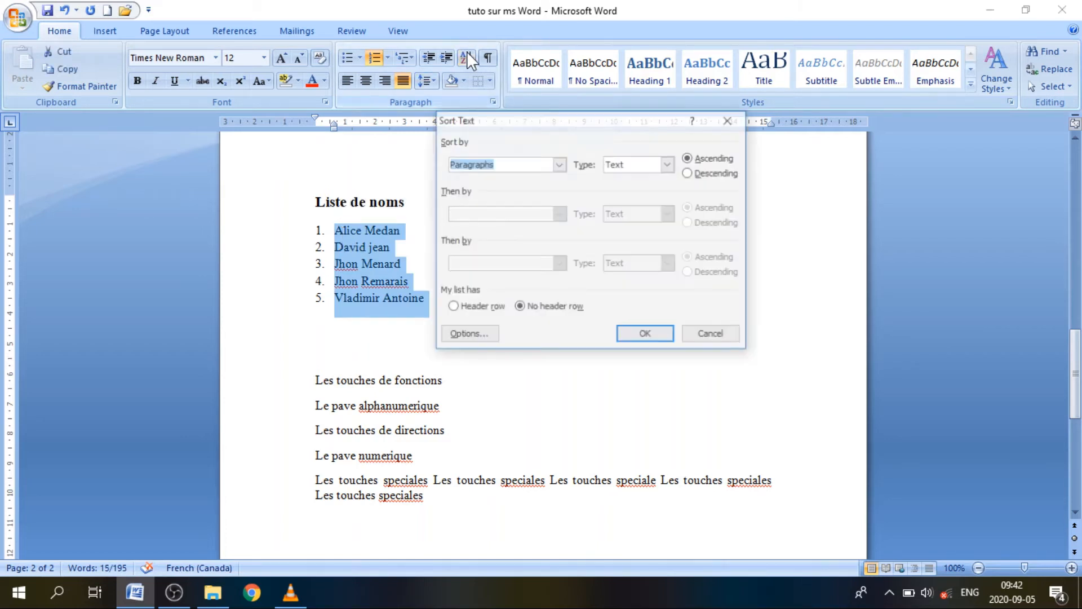
left_click(721, 174)
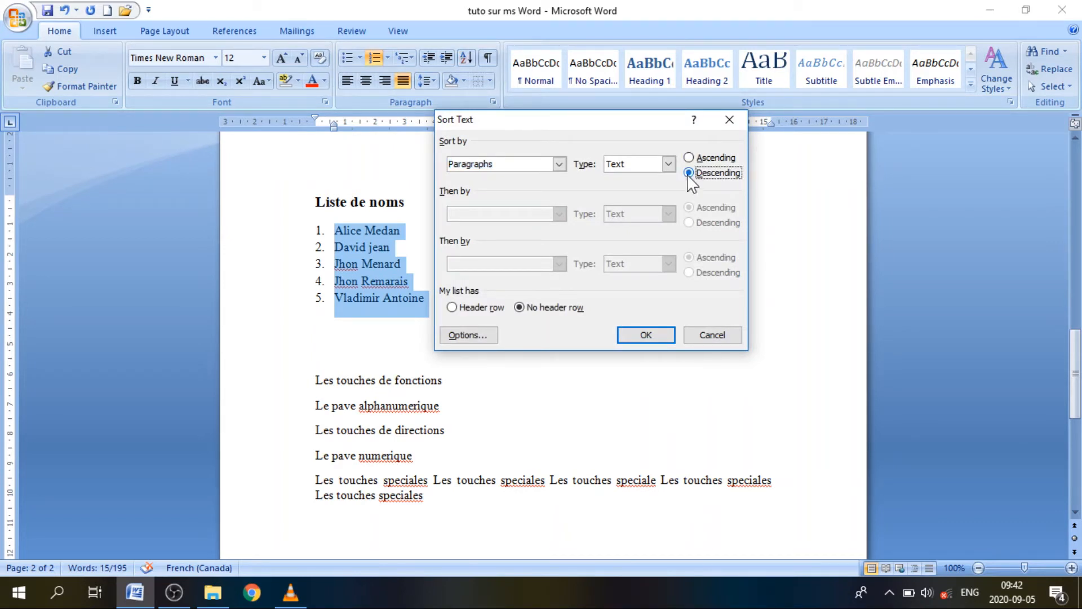
left_click(642, 336)
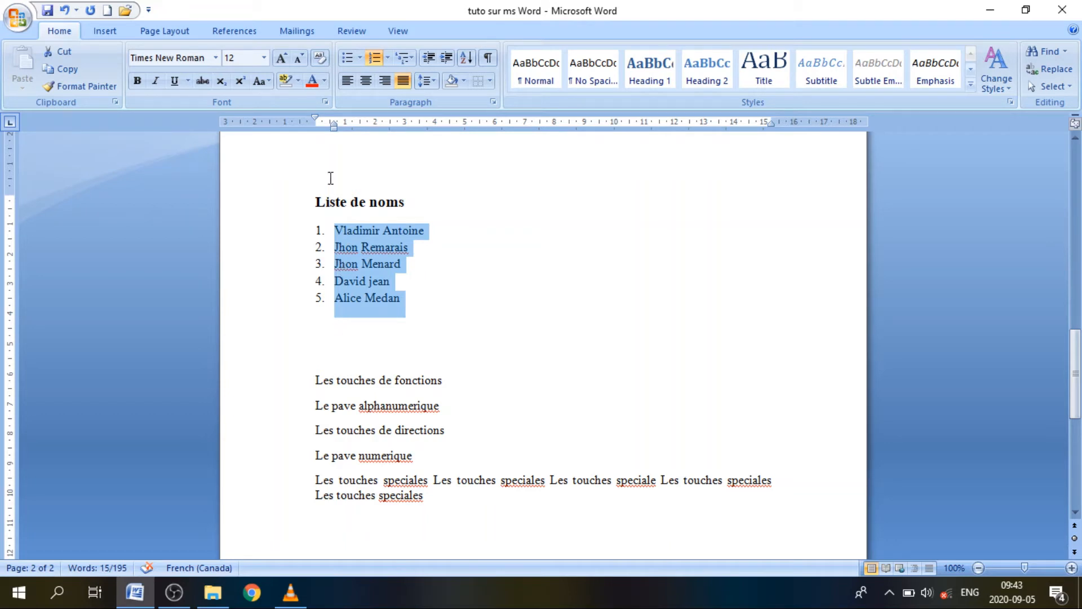
left_click(472, 262)
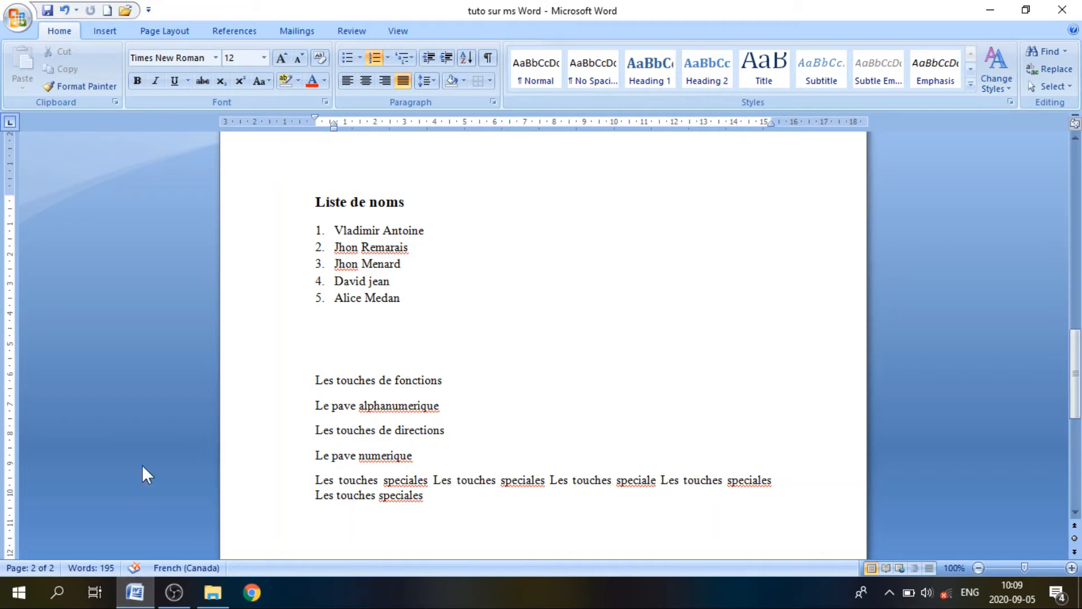
Show the paragraph marks and hidden formatting symbols, examine them in the long "Les touches speciales" paragraph, and hide them again
left_click(487, 60)
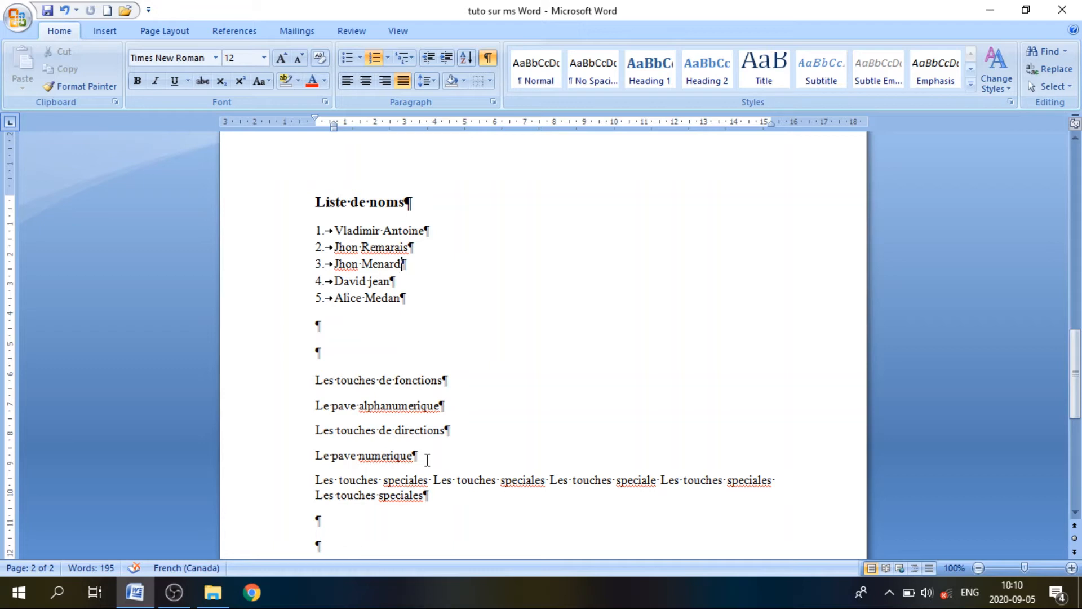
left_click(776, 481)
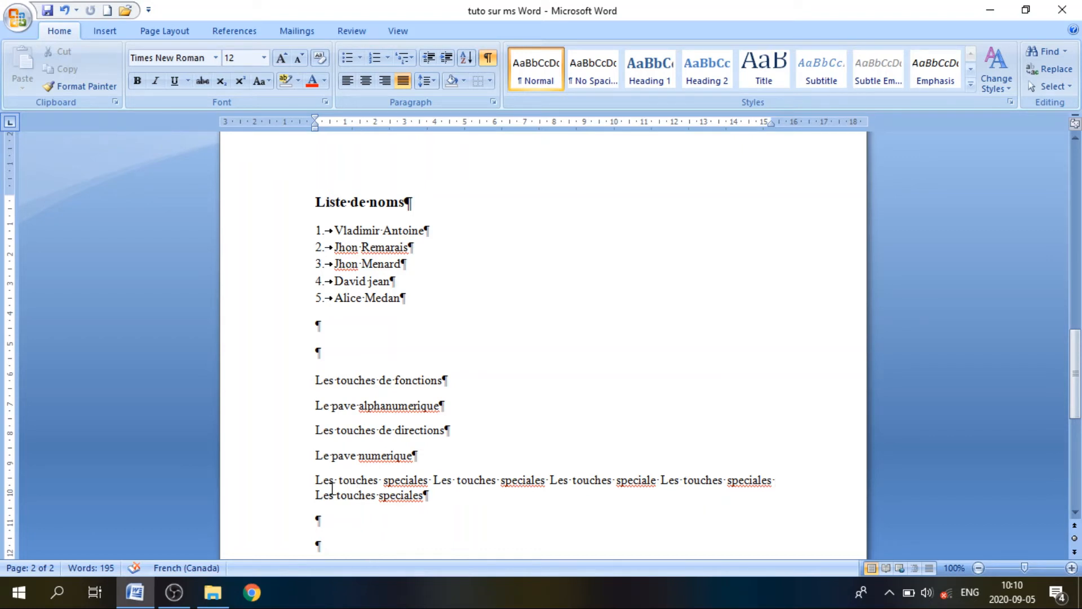
left_click_drag(332, 488, 417, 500)
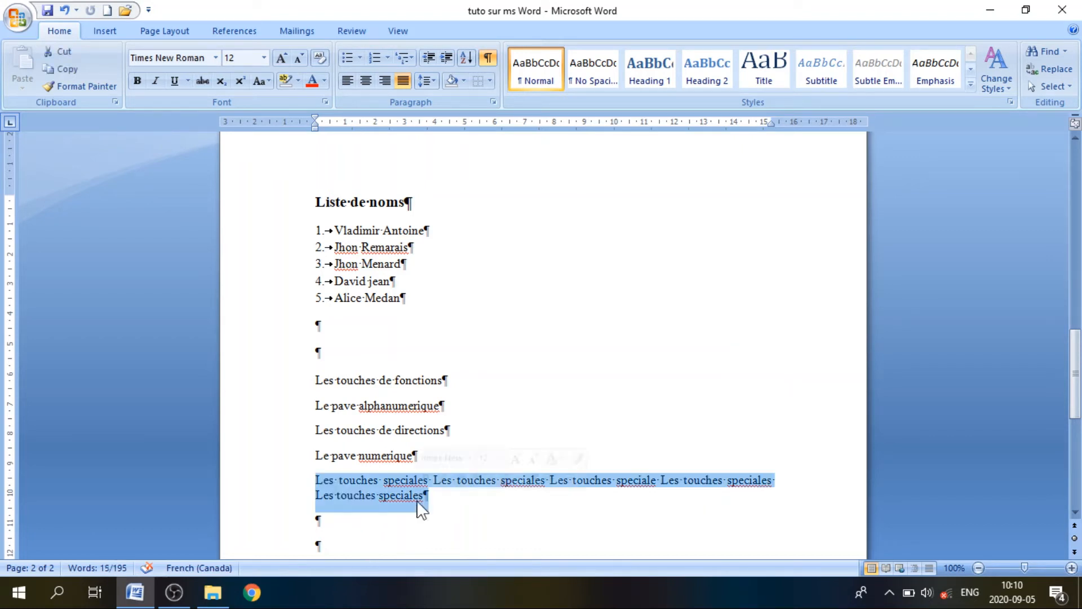
left_click(785, 480)
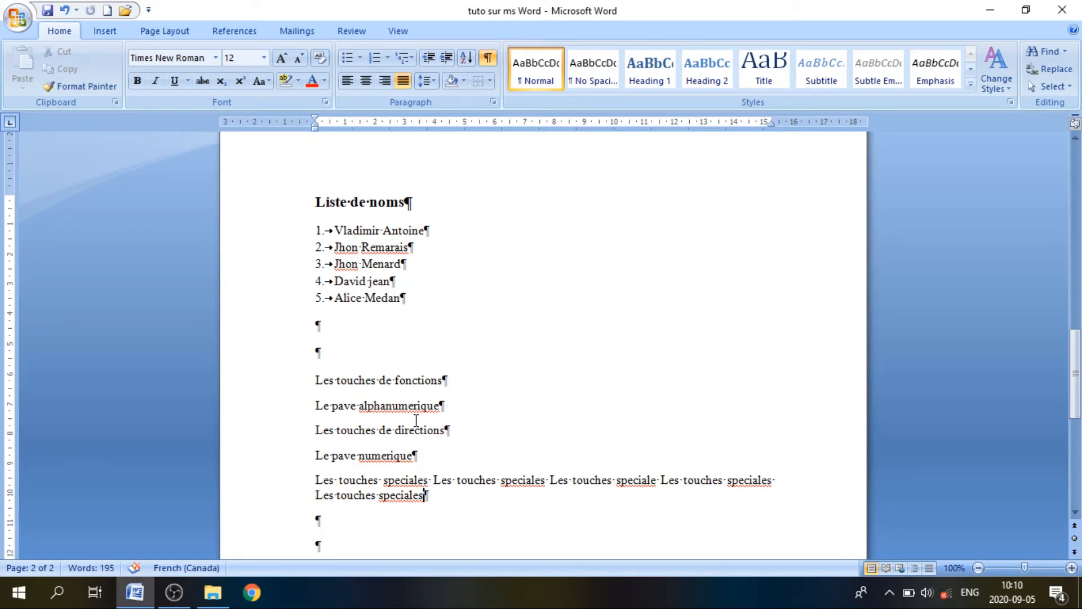
left_click(488, 59)
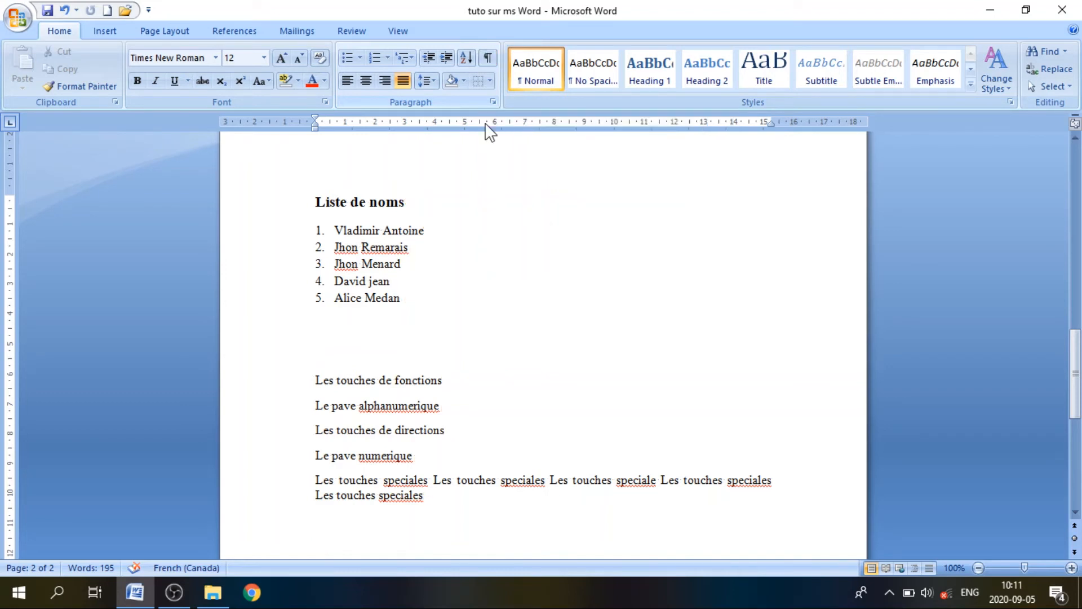
left_click(488, 58)
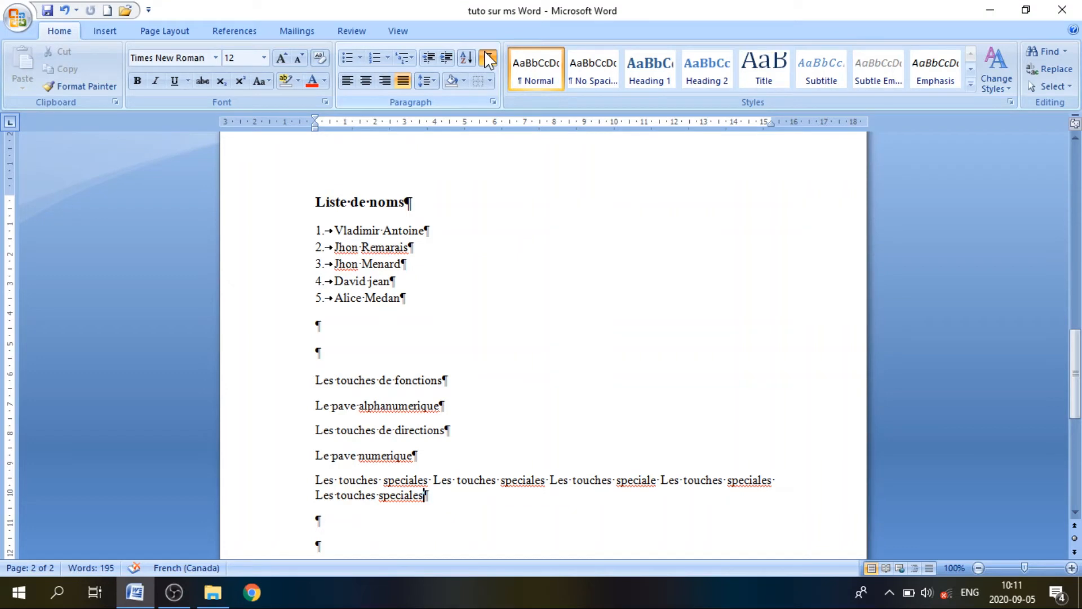
left_click(485, 55)
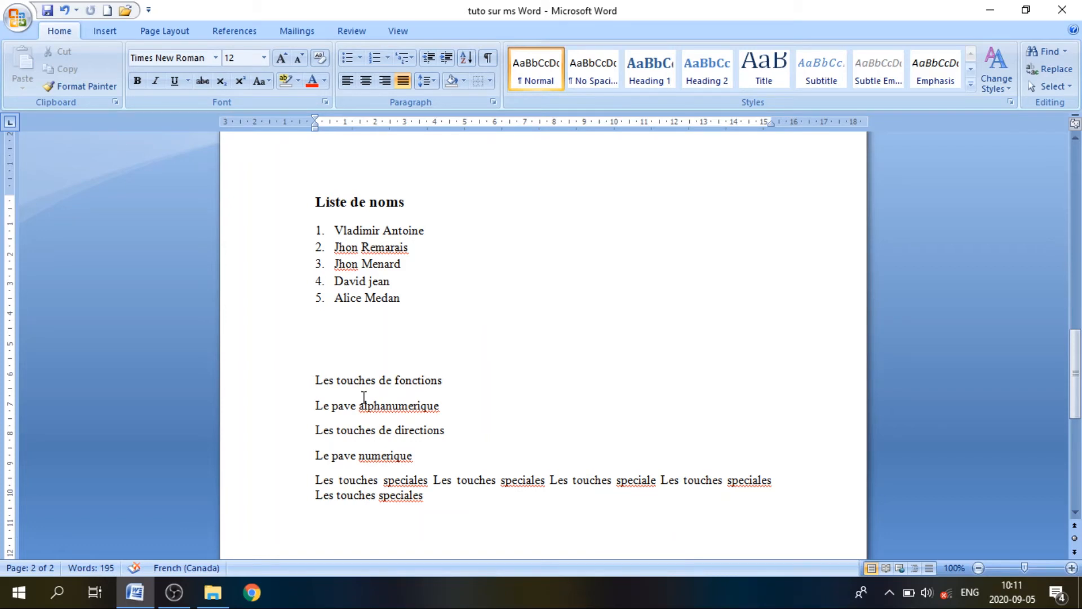
Set the line spacing of the five paragraphs from "Les touches de fonctions" to "Les touches speciales" to 1,15 and subsequently to 1,5
left_click_drag(428, 497, 326, 385)
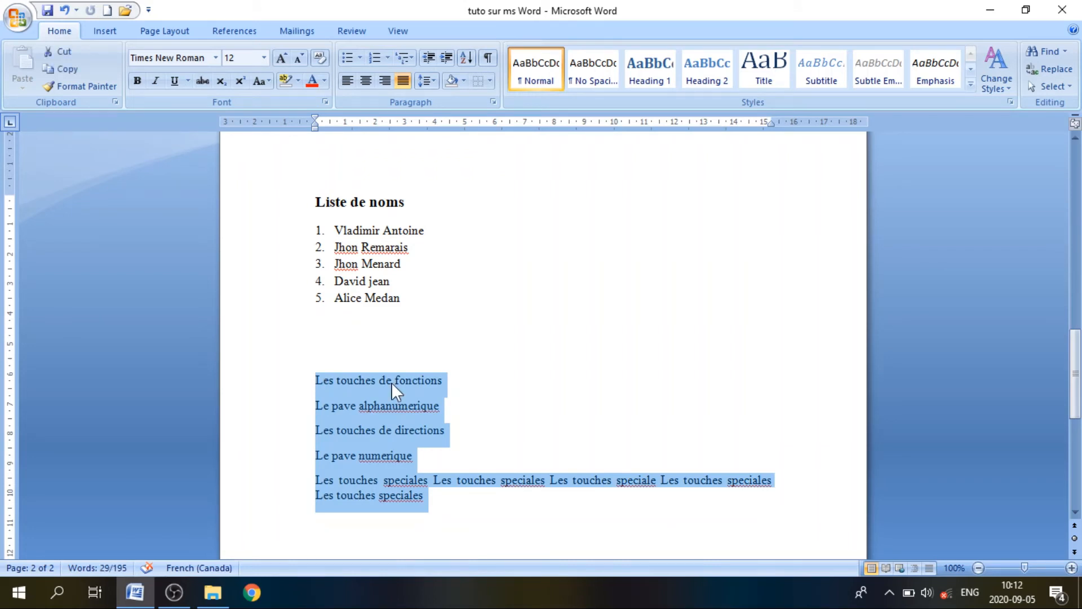
left_click(427, 80)
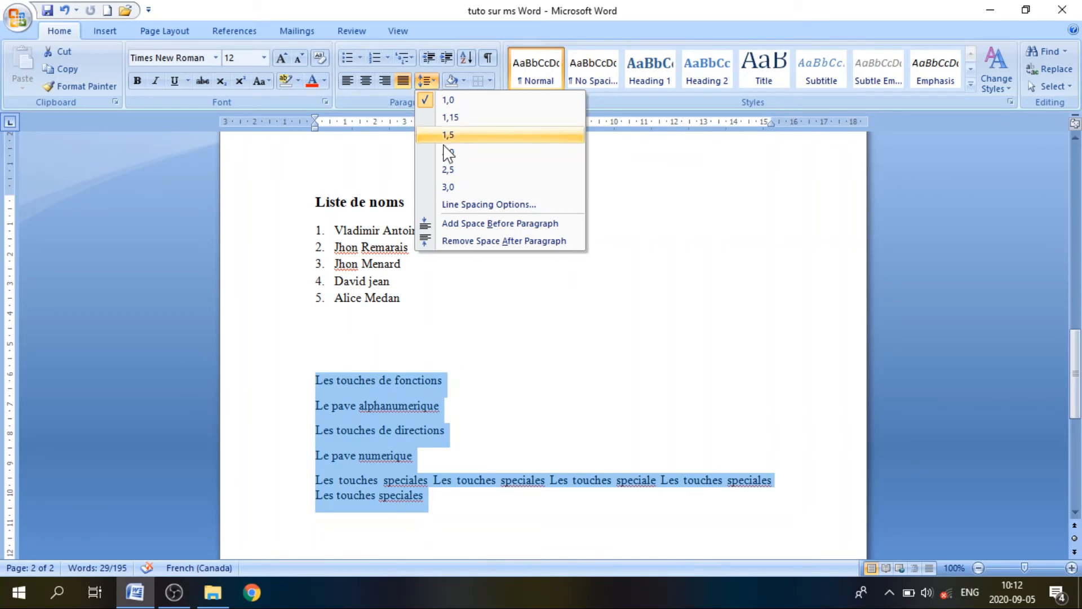
left_click(437, 116)
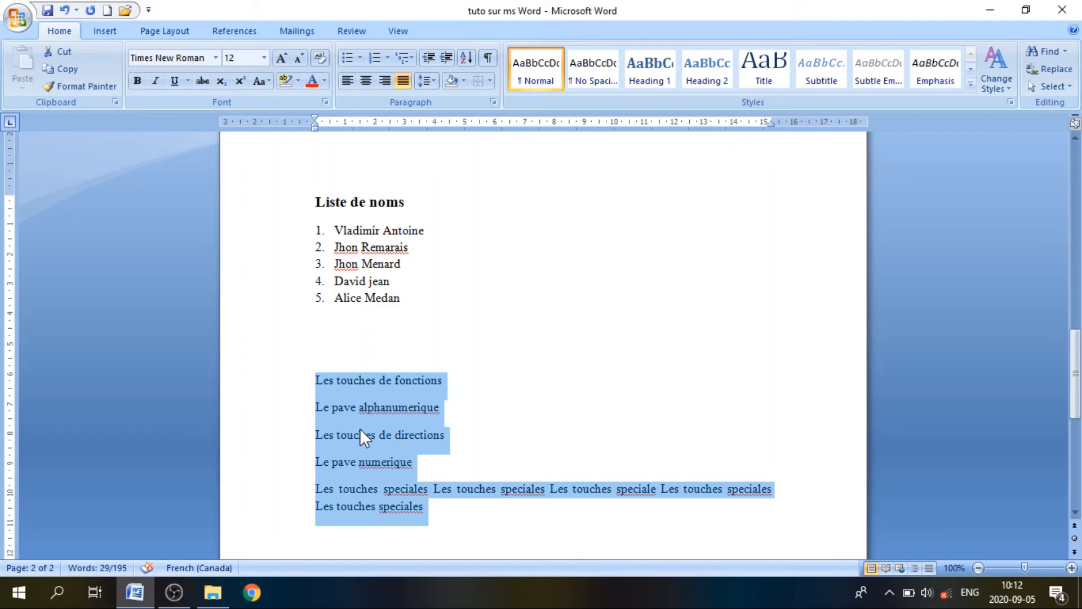
left_click(427, 80)
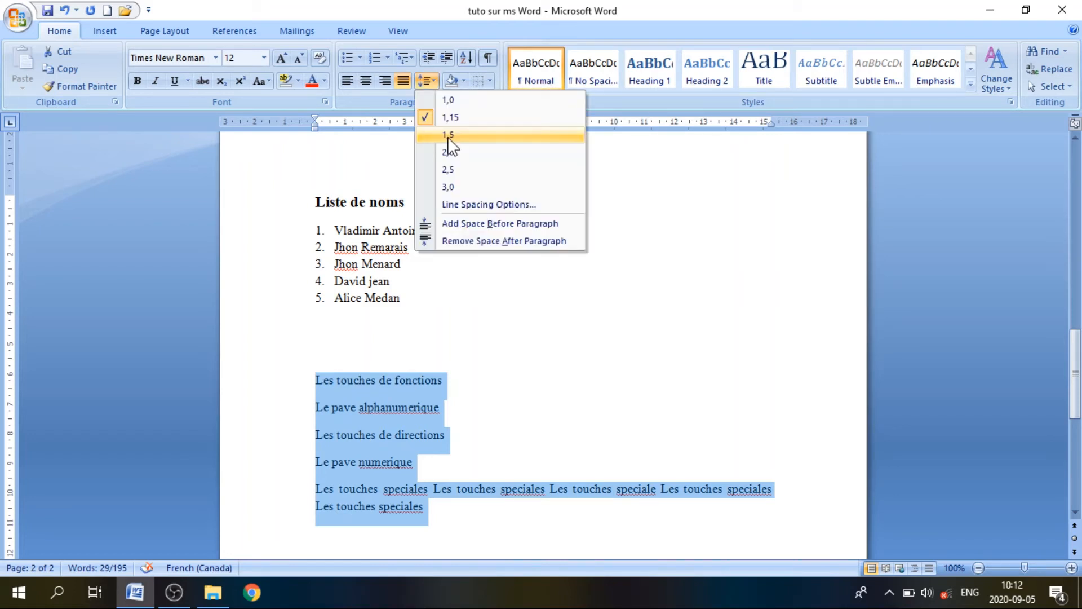
left_click(448, 136)
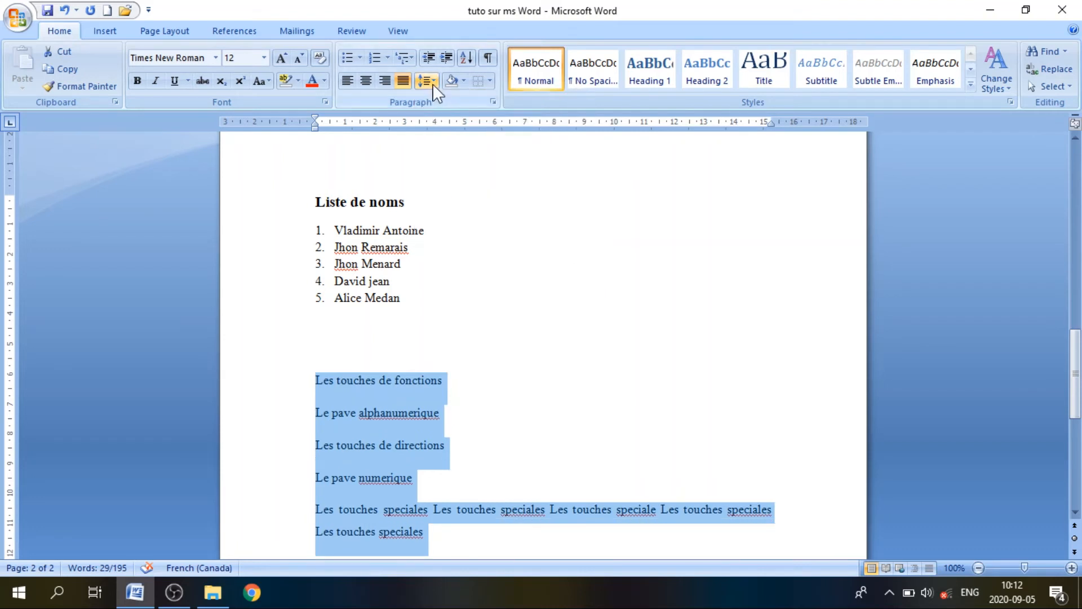
Widen the line spacing of the five selected paragraphs to 2,0 and 3,0, and reset it to 1,0
left_click(432, 83)
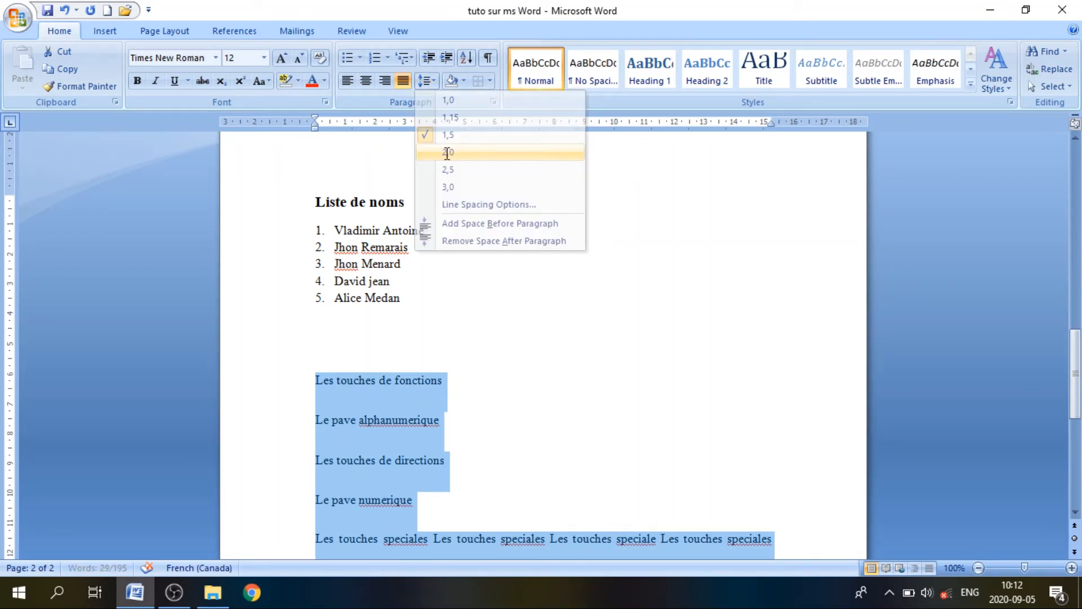
left_click(432, 82)
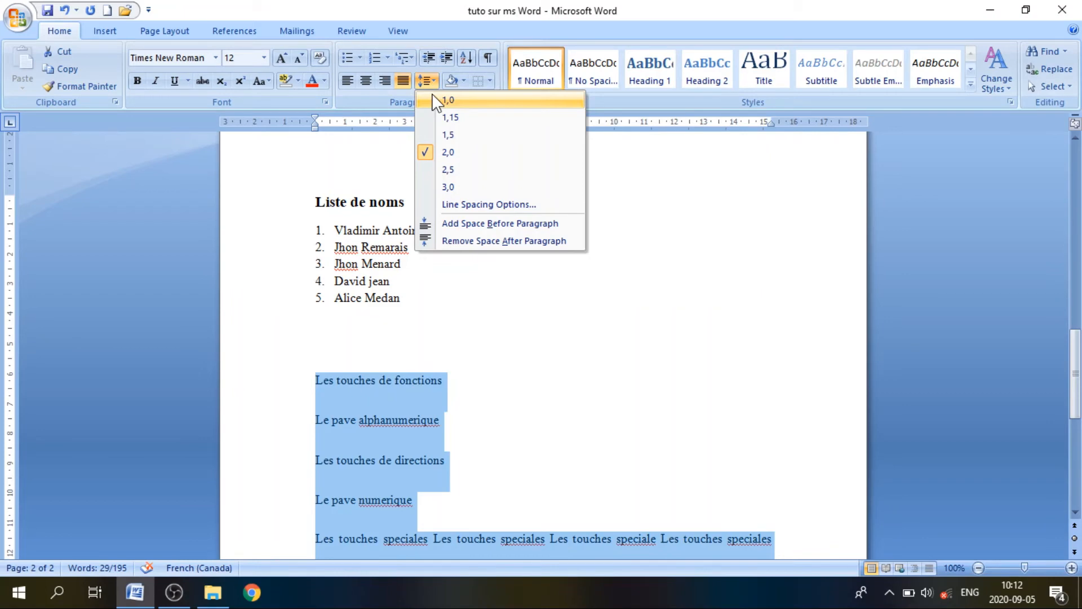
left_click(448, 187)
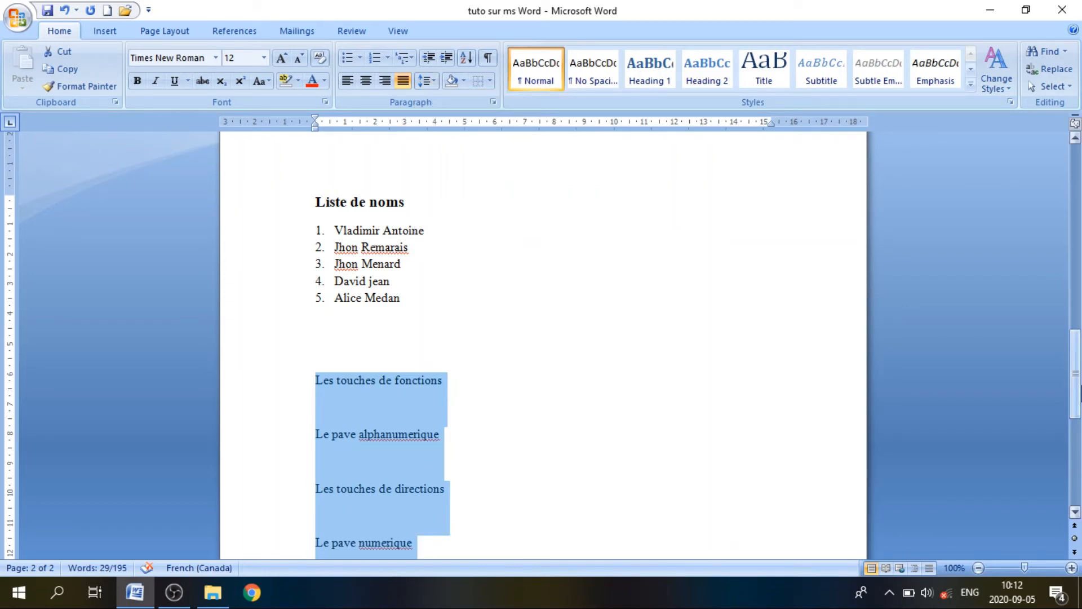
scroll(360, 342, "down", 3)
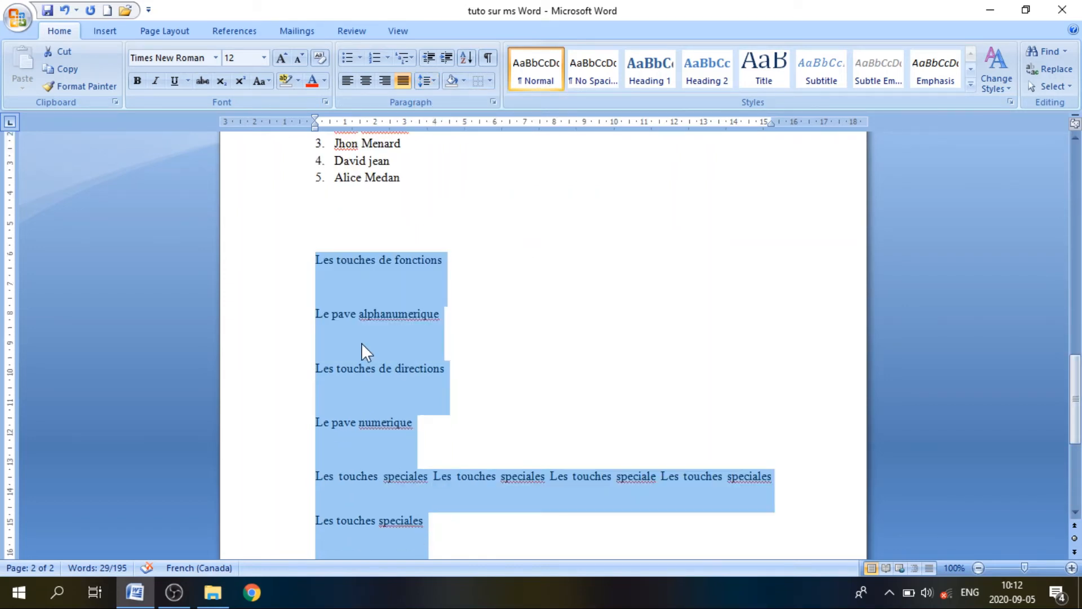
left_click(429, 80)
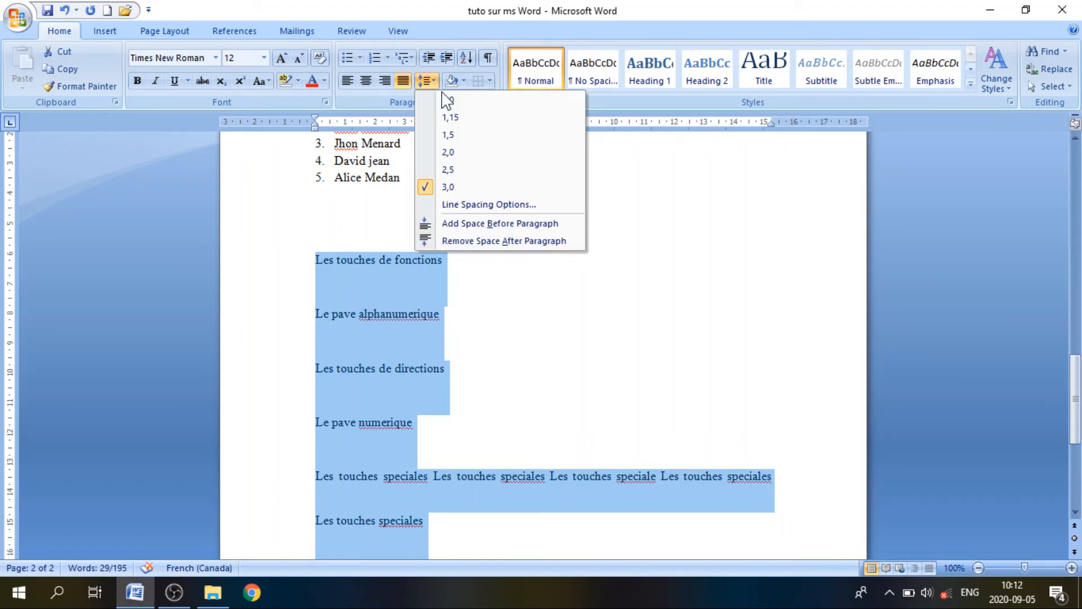
left_click(447, 100)
Apply Multiple line spacing at 3 to the selected paragraphs through the line spacing options, and return them to 1,0
left_click(432, 80)
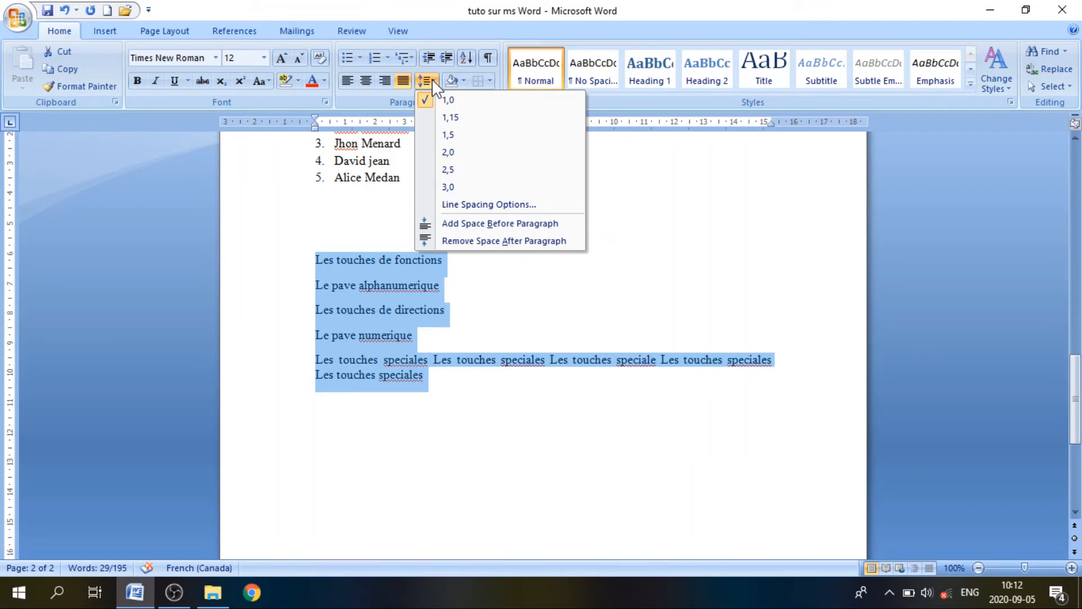
left_click(485, 204)
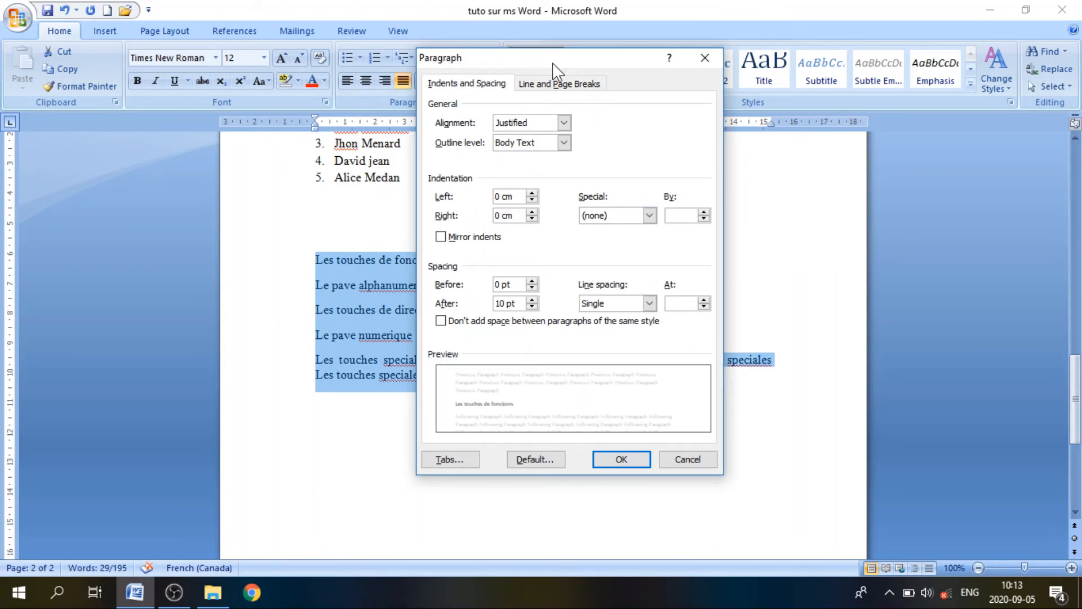
left_click_drag(552, 66, 606, 43)
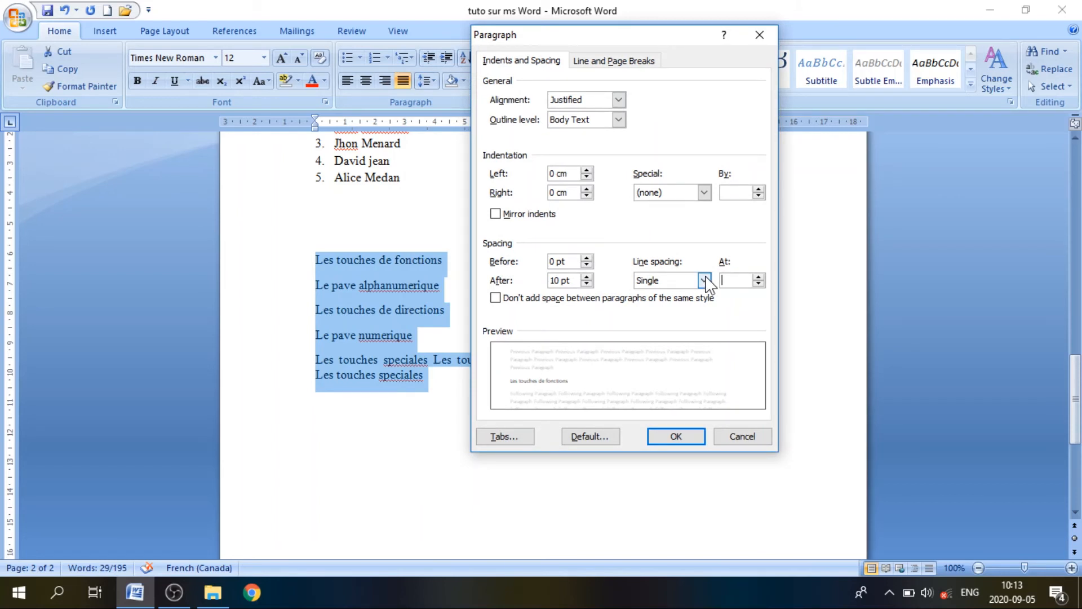
left_click(705, 280)
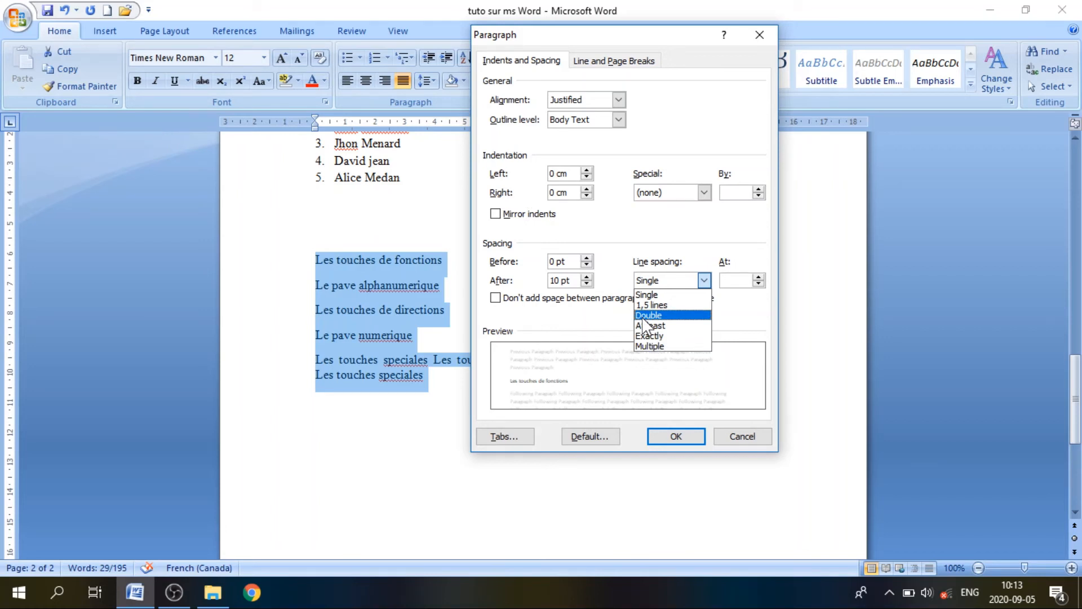
left_click(648, 346)
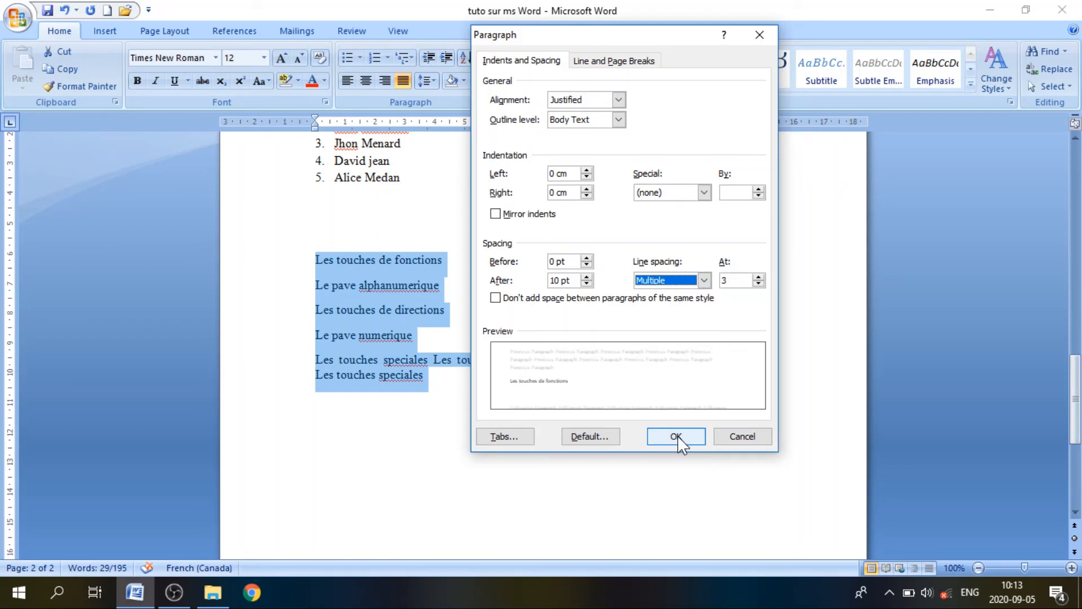
left_click(676, 437)
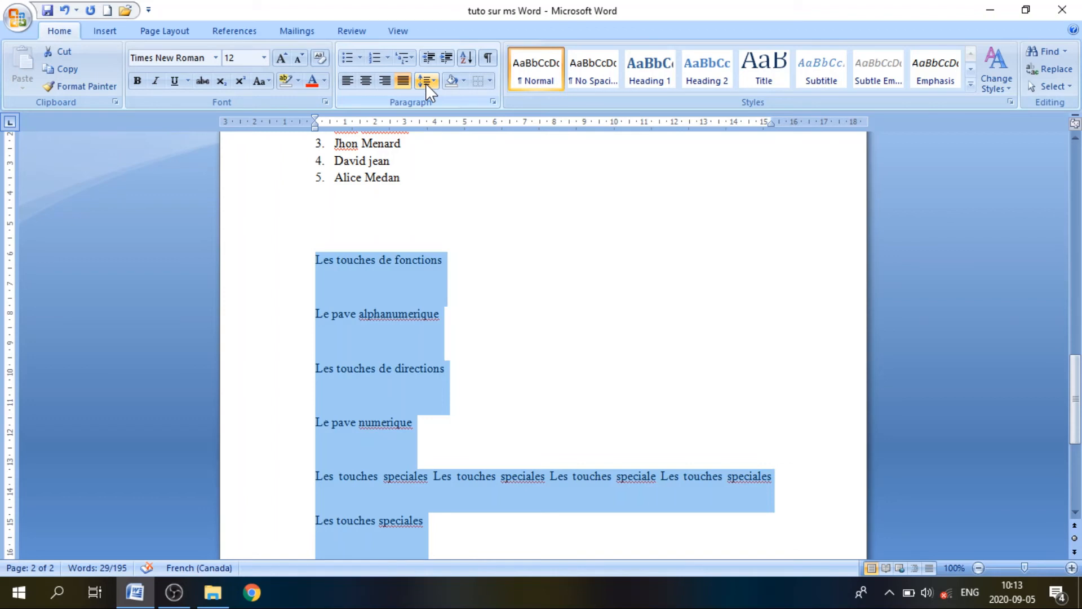
left_click(428, 83)
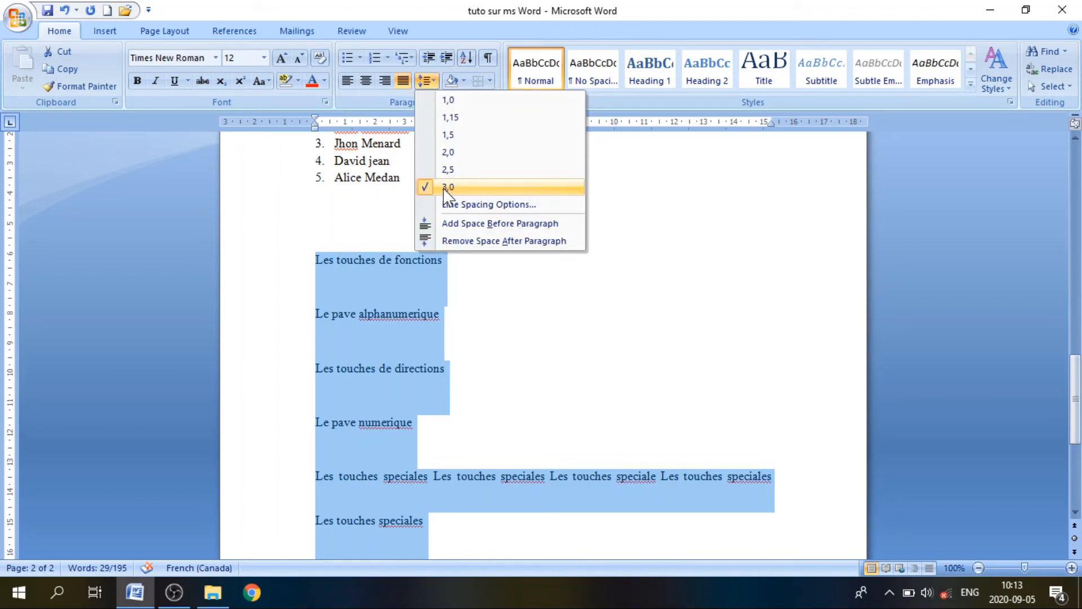
left_click(449, 102)
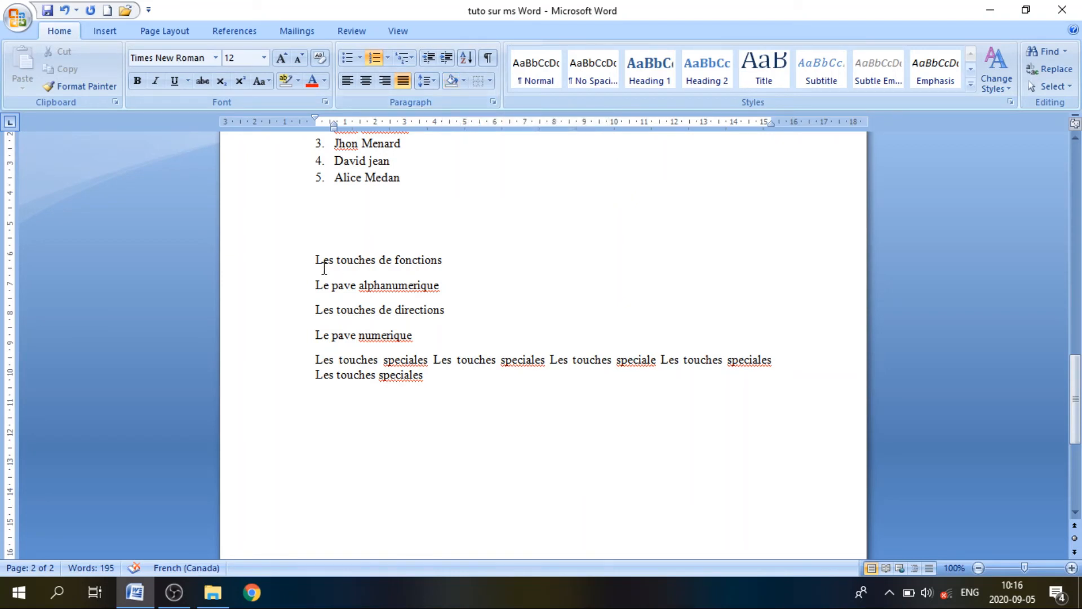
Shade the "Les touches de fonctions" paragraph in the standard light orange, and replace that shading with the darker theme orange
left_click(301, 266)
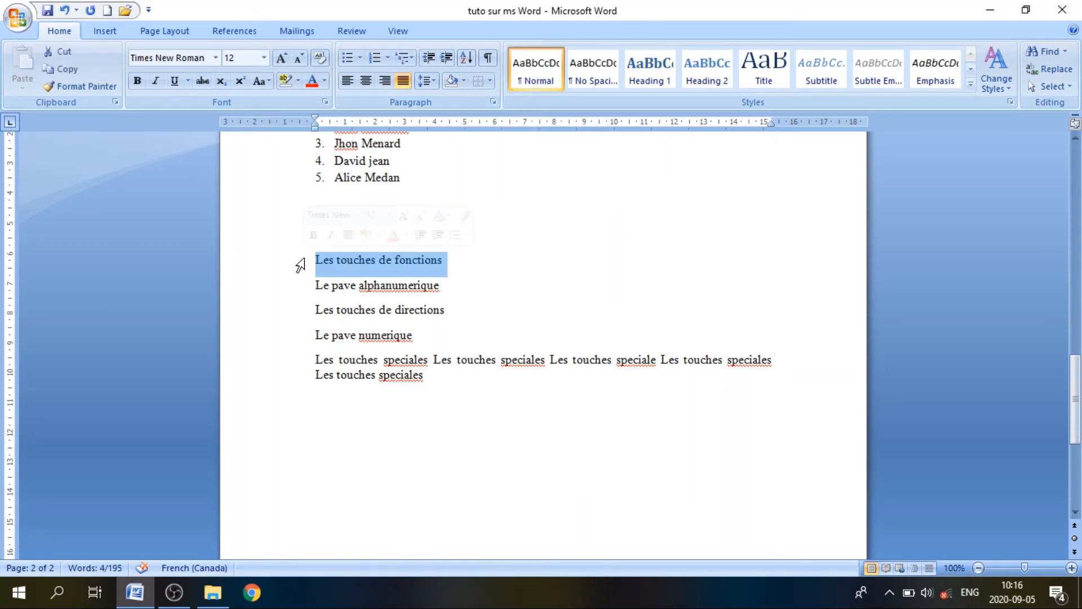
left_click(316, 260)
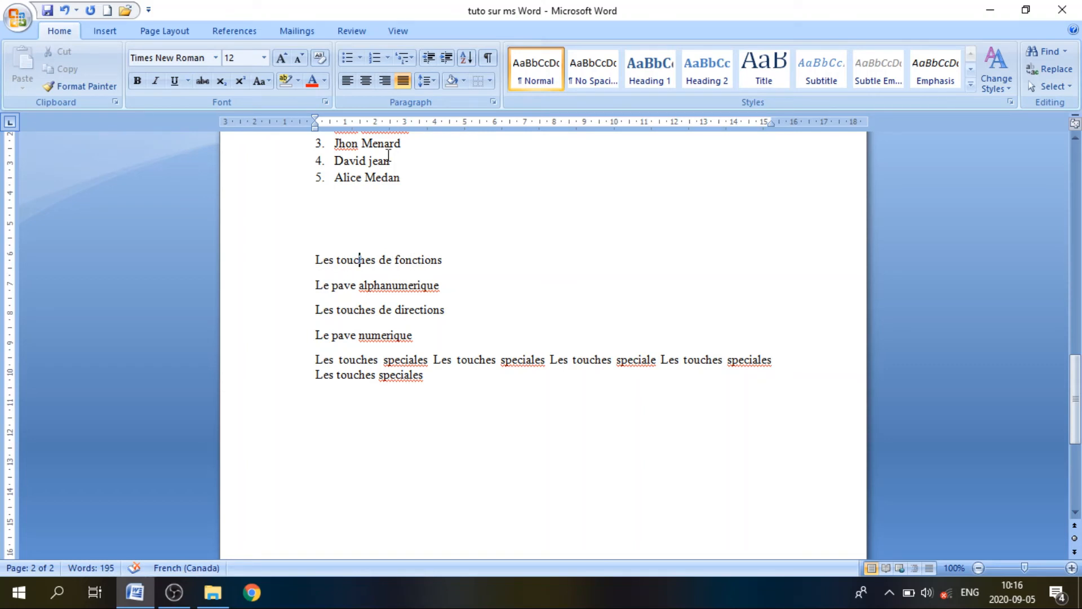
left_click(463, 79)
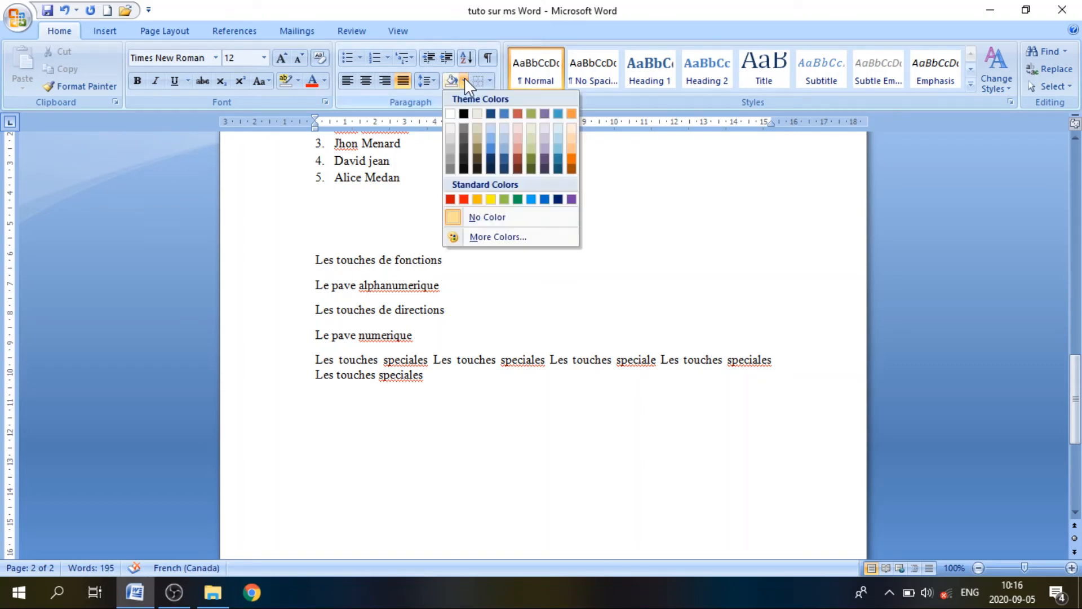
left_click(477, 199)
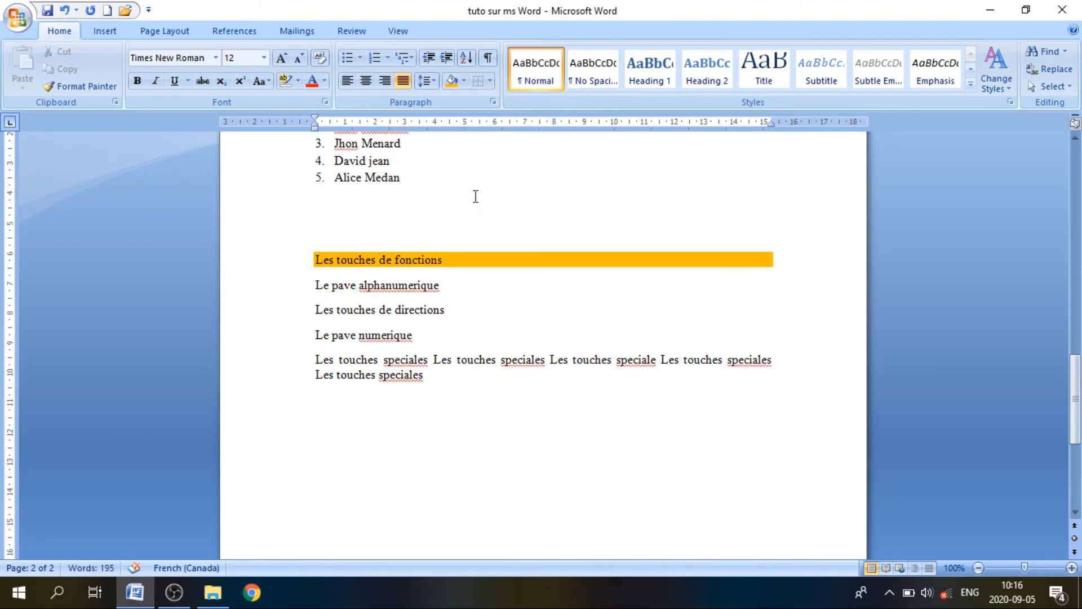
left_click(464, 80)
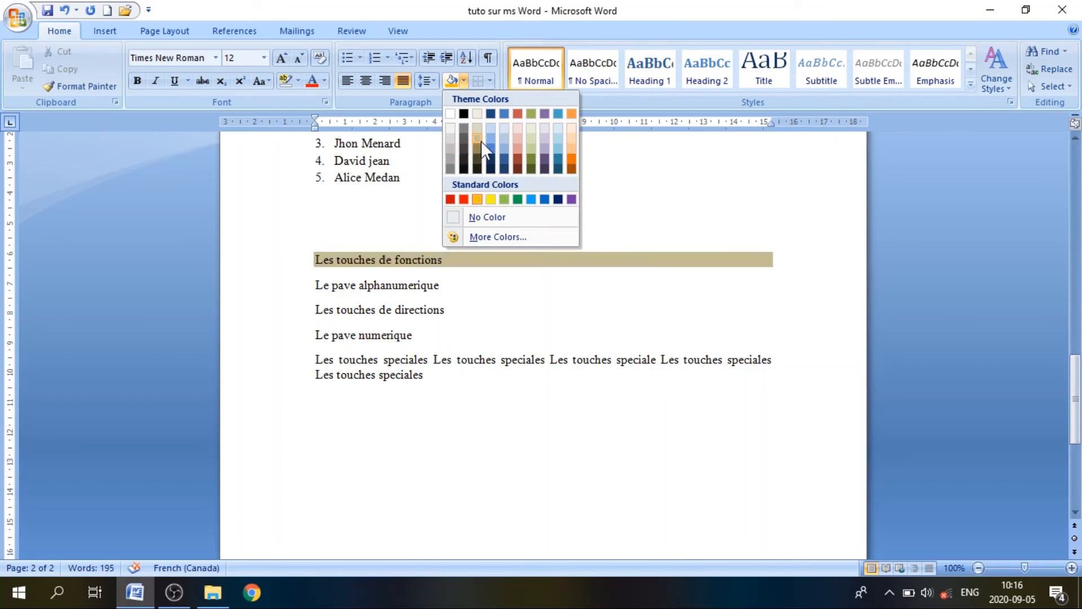
left_click(570, 158)
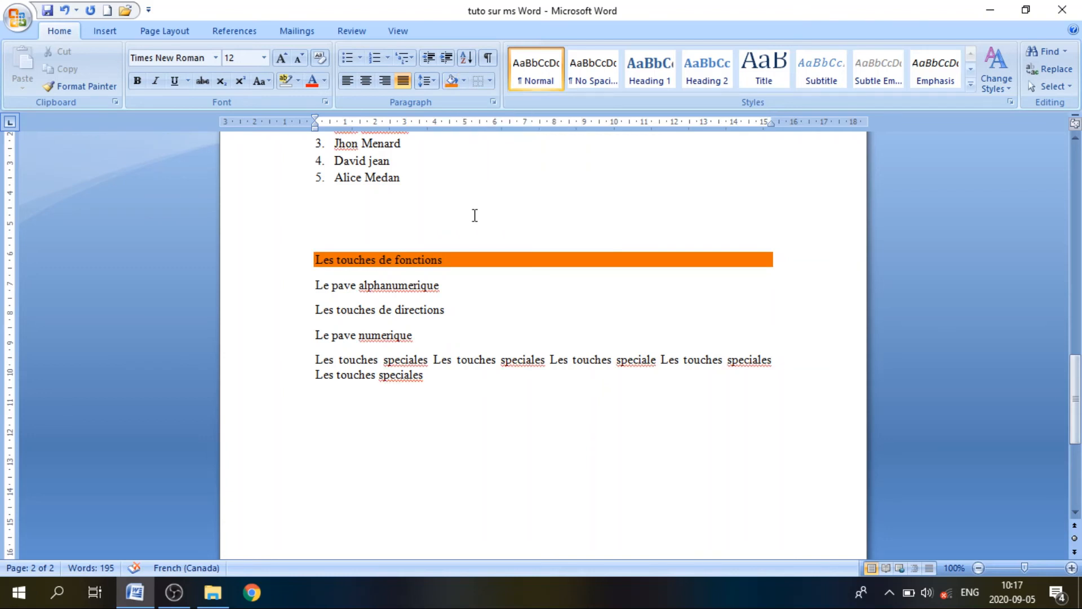